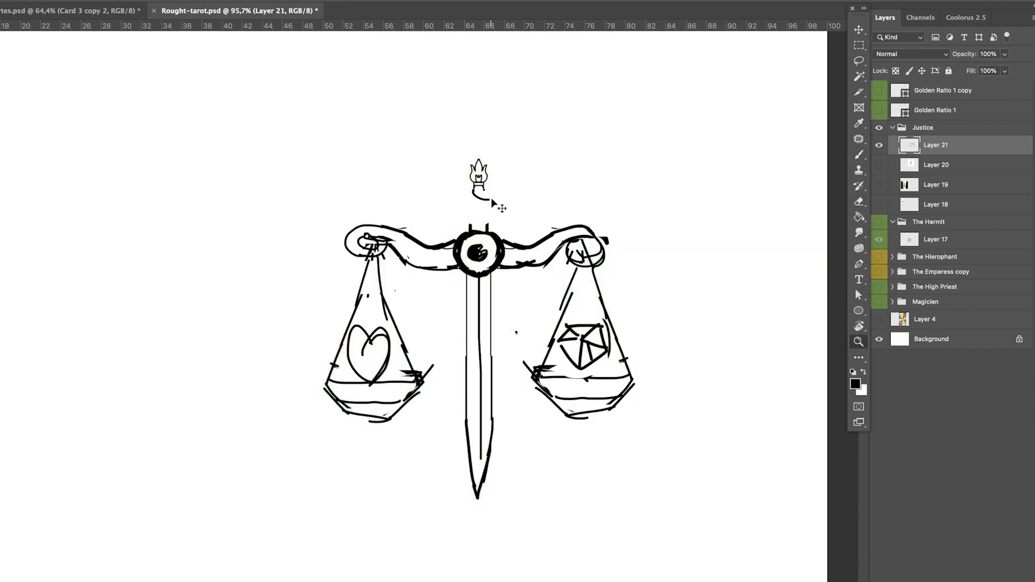
Erase the stray stroke beneath the small crown and return to a black brush
left_click_drag(449, 129, 466, 102)
key("b")
key("x")
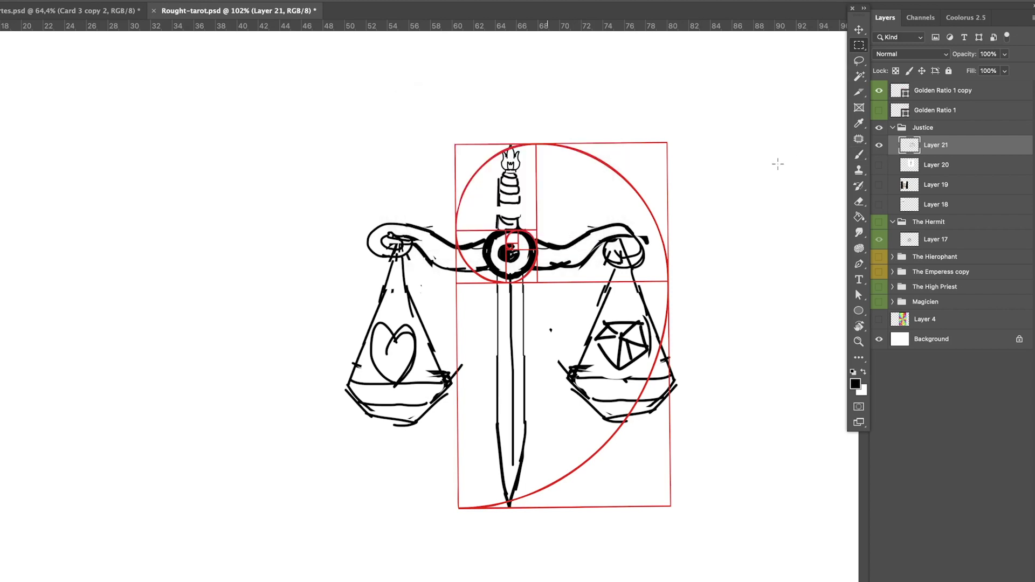
key("b")
Lasso the whole Justice drawing and scale it up to about 105%
key("l")
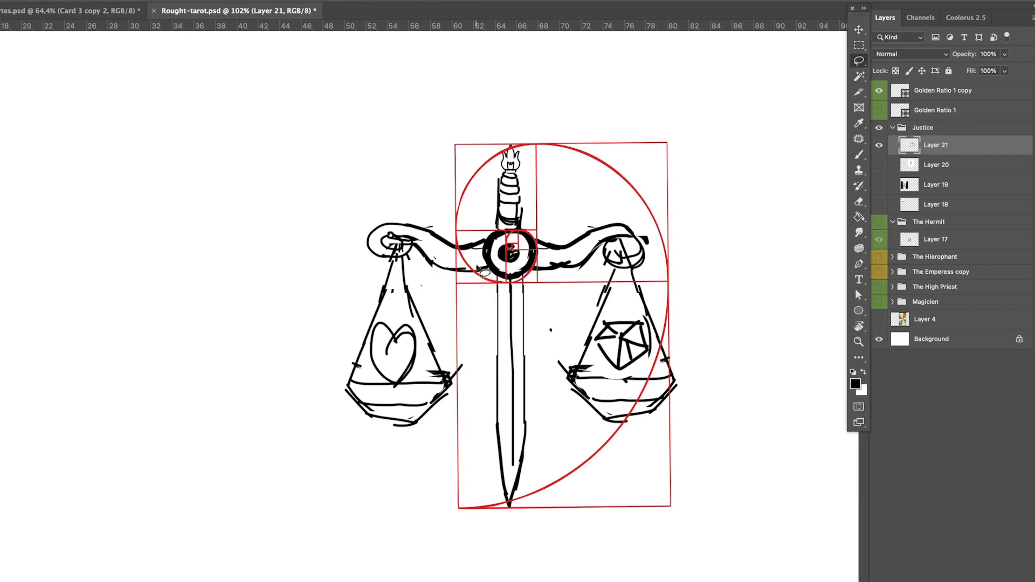
left_click_drag(517, 229, 620, 177)
key("ctrl+t")
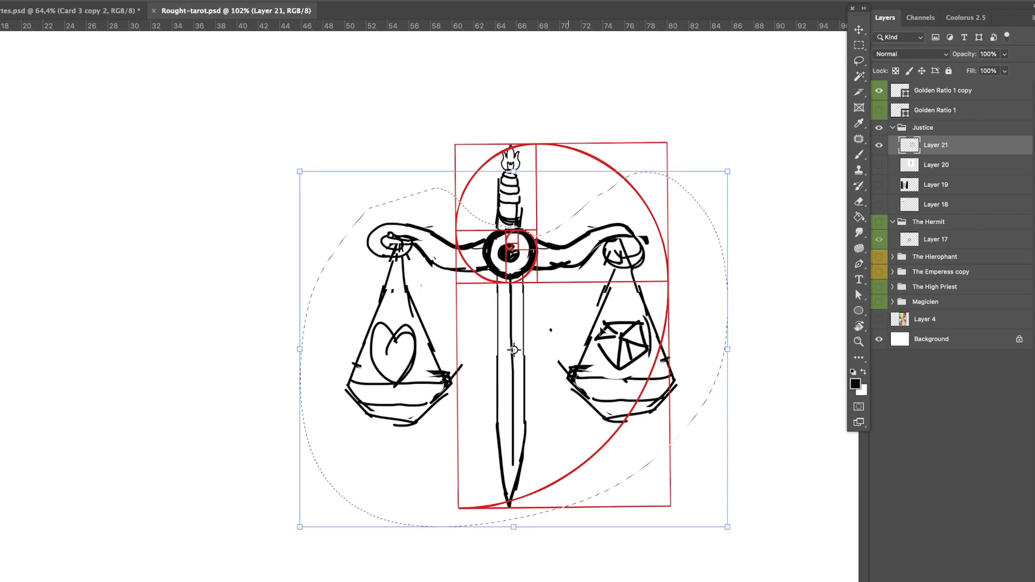
left_click_drag(727, 527, 741, 543)
left_click_drag(735, 166, 742, 164)
key("Return")
Erase the sword's rounded pommel tip so the hilt can be redrawn flared
left_click_drag(514, 135, 514, 194)
key("ctrl+d")
key("e")
key("b")
key("e")
key("b")
left_click_drag(502, 154, 528, 162)
key("e")
key("b")
key("e")
Trim the blade tip, retouch the lower blade lines and widen the blade slightly
mouse_move(509, 495)
left_mouse_down()
mouse_move(509, 528)
mouse_move(498, 463)
left_mouse_up()
key("b")
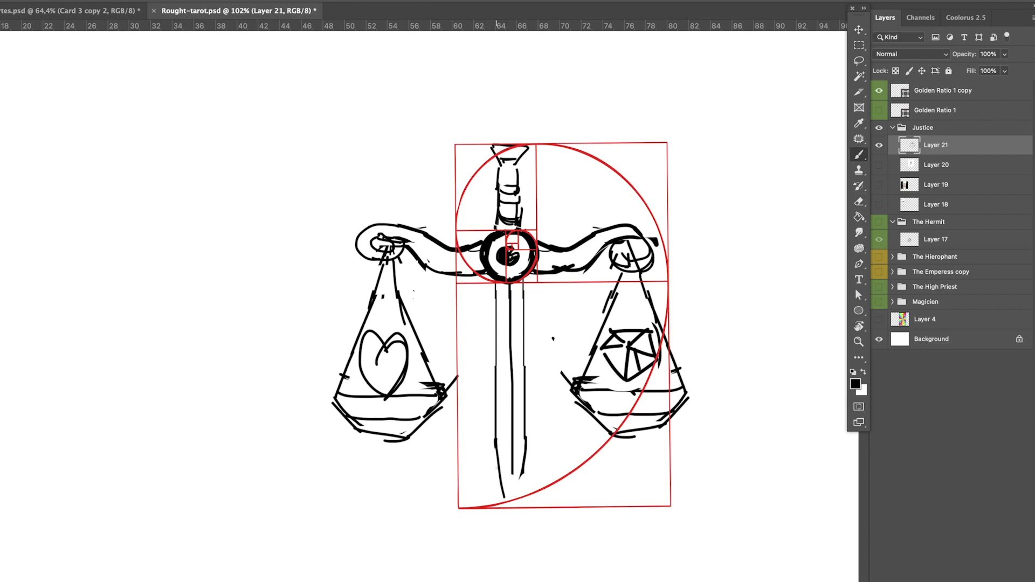
left_click_drag(514, 313, 514, 375)
key("l")
left_click_drag(507, 276, 510, 276)
key("ctrl+t")
left_click_drag(462, 412, 439, 412)
key("Return")
key("ctrl+0")
key("ctrl+t")
Select the golden-ratio overlay, zoom out and reposition the overlay
key("Escape")
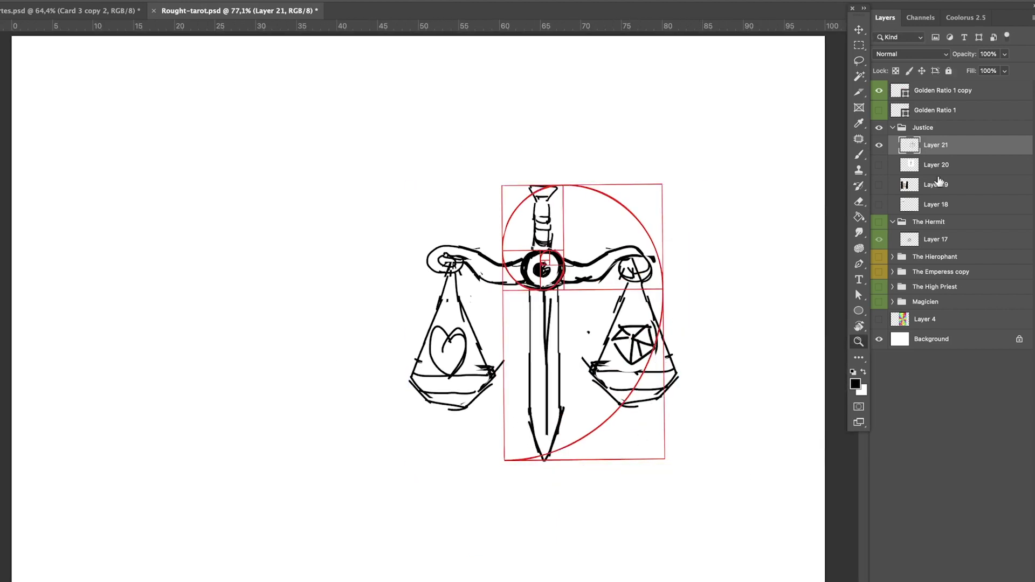
left_click(662, 455, "ctrl")
key("ctrl+t")
key("Return")
key("z")
mouse_move(777, 215)
left_mouse_down()
mouse_move(597, 243)
mouse_move(701, 243)
mouse_move(720, 215)
left_mouse_up()
key("v")
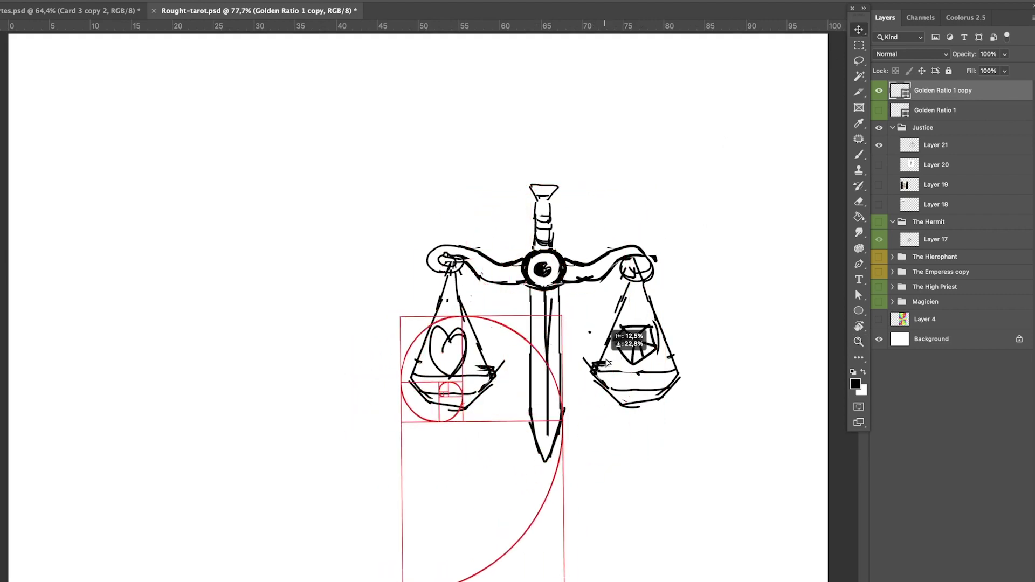
left_click(944, 144, "ctrl")
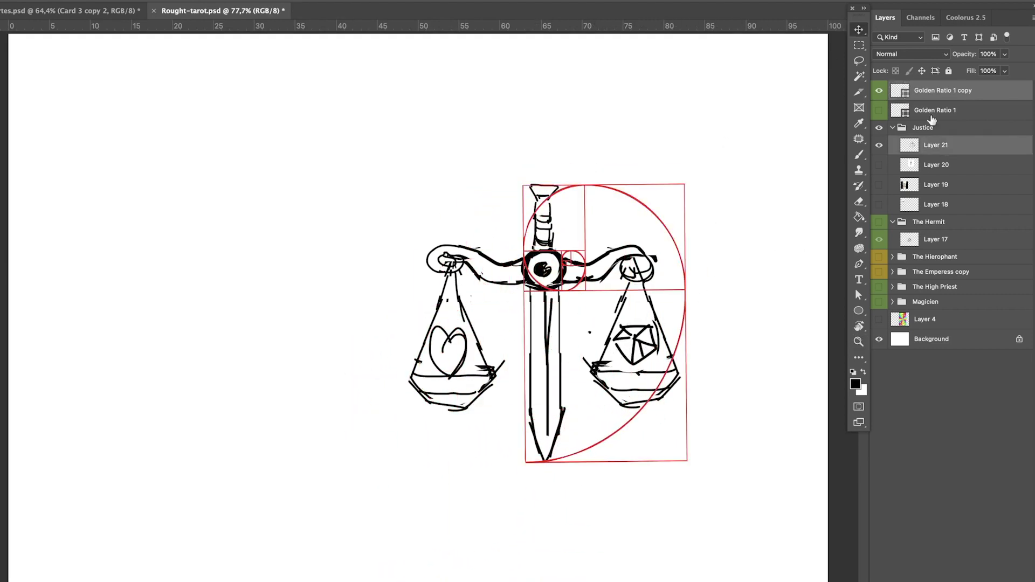
Enlarge the golden-ratio overlay around the sword so its spiral meets the eye
key("z")
key("ctrl+minus")
left_click(943, 145, "ctrl")
key("ctrl+t")
left_click_drag(627, 432, 652, 499)
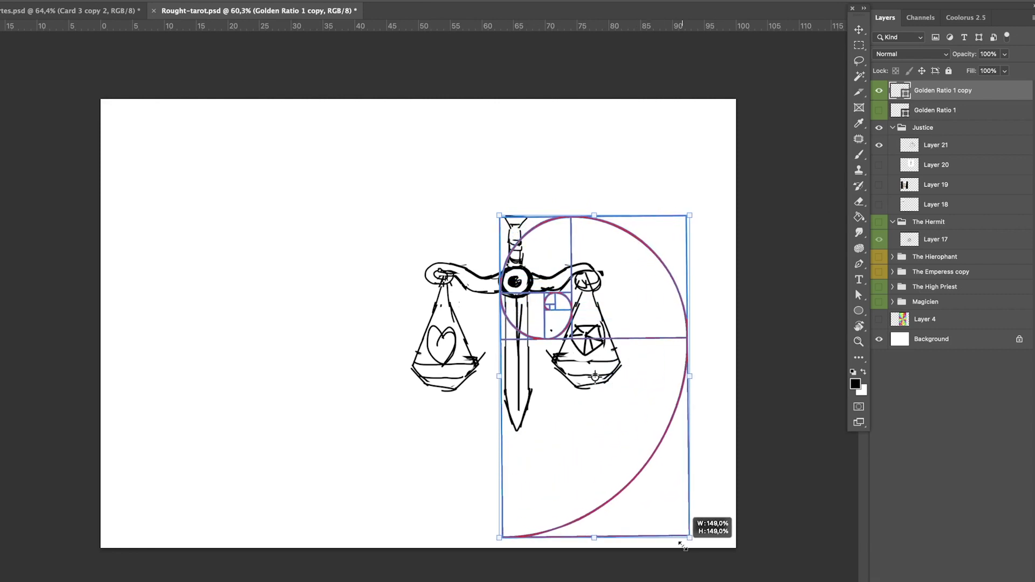
key("Return")
Return to the sketch layer and dismiss an accidental Color Balance adjustment
left_click(494, 385, "ctrl")
key("l")
key("ctrl+b")
key("Escape")
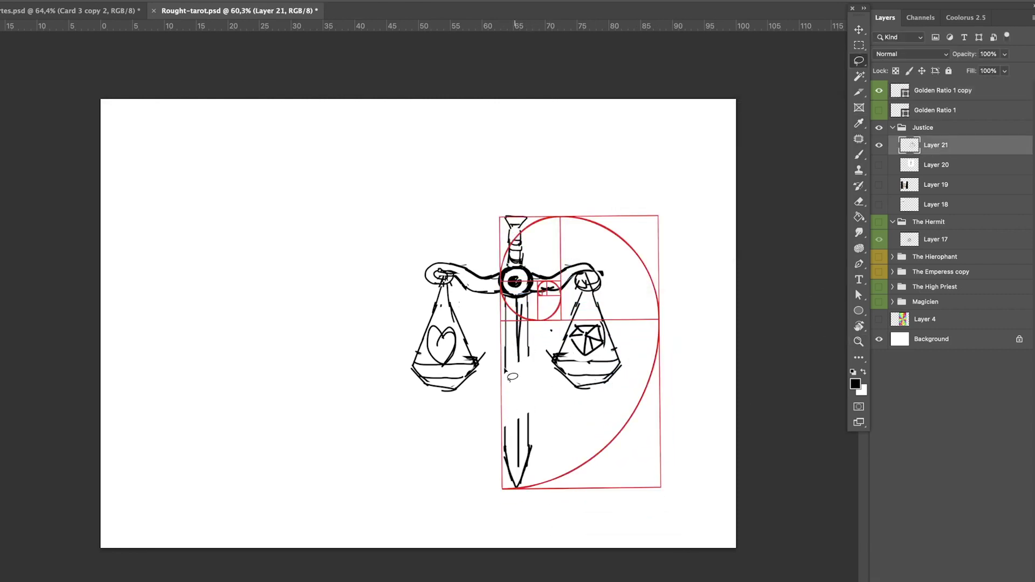
Hide the golden-ratio guides, show the card background and shrink the sketch to about 89%
key("b")
left_click_drag(516, 349, 515, 448)
left_click(879, 90)
left_click(878, 319)
key("ctrl+t")
left_click_drag(621, 488, 585, 445)
left_click_drag(502, 334, 519, 338)
key("Return")
Lasso both scale pans and lower them on the card
key("l")
left_click_drag(431, 387, 460, 291)
left_click_drag(590, 292, 545, 309)
left_click_drag(565, 351, 565, 395)
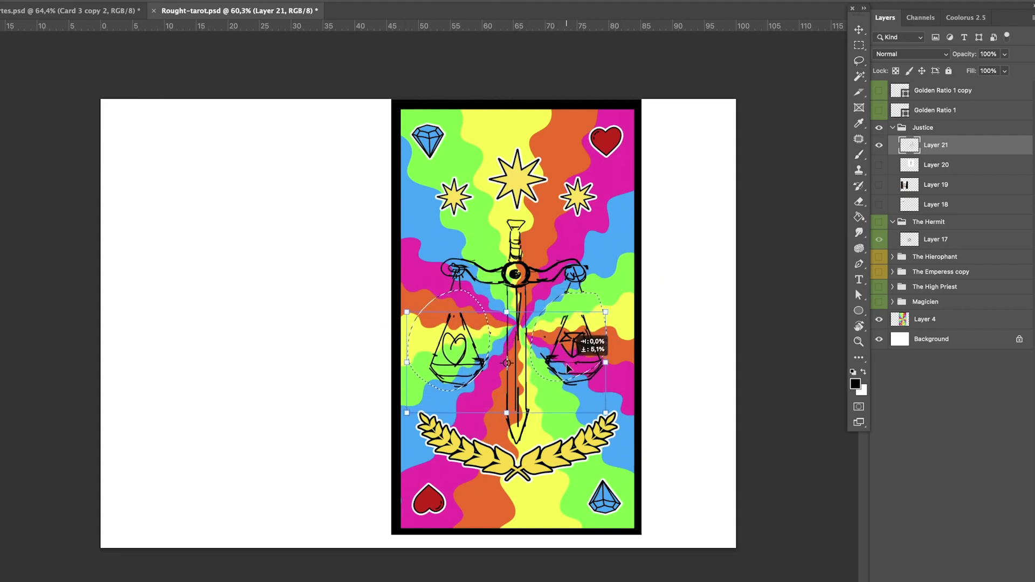
key("Return")
key("ctrl+d")
Draw two new strings on the right scale pan
key("e")
key("b")
left_click_drag(573, 284, 546, 368)
left_click_drag(578, 286, 593, 351)
key("e")
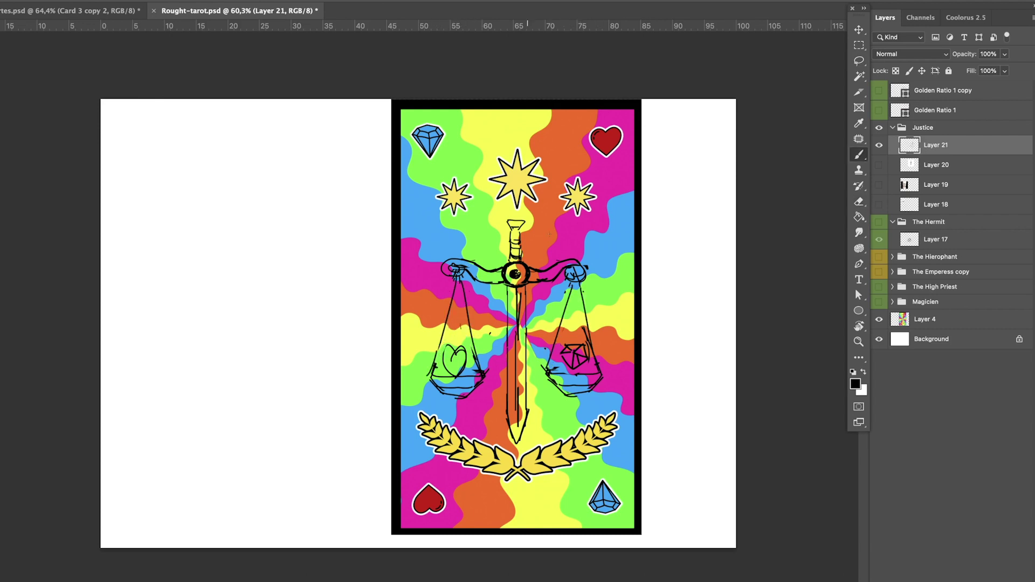
Scale the scales sketch down further and zoom in on the sword and scales
key("ctrl+t")
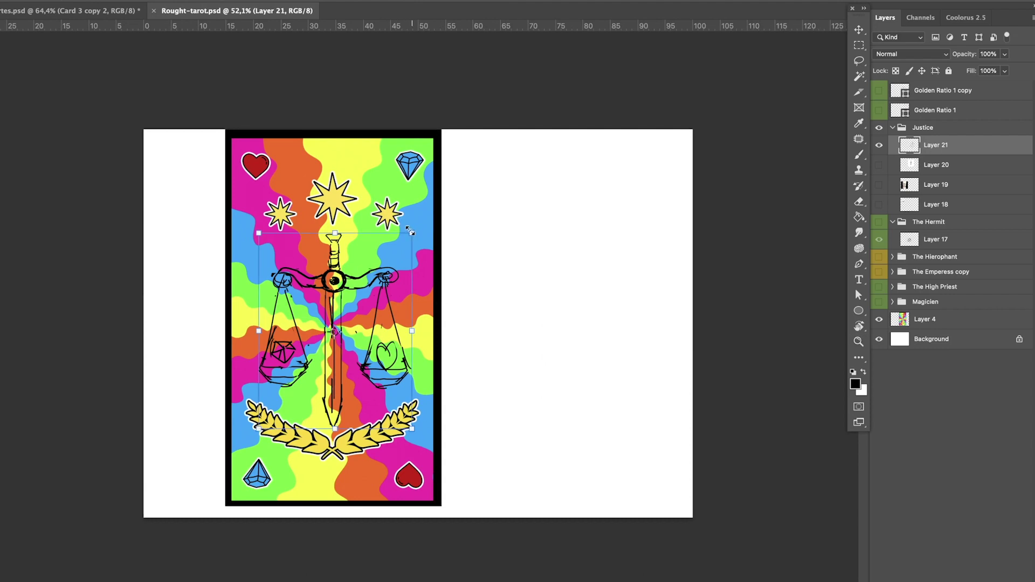
left_click_drag(414, 232, 398, 244)
key("Return")
left_click(314, 269)
key("b")
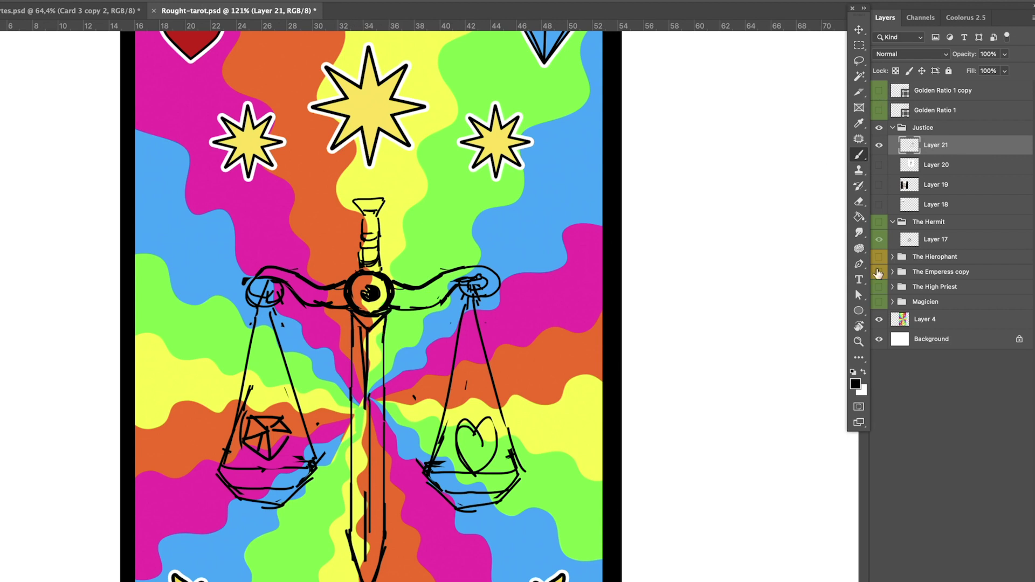
Hide the rainbow card background and redraw the crossing strokes over the sword
left_click(879, 319)
scroll(366, 291, "down", 1)
key("e")
key("b")
mouse_move(358, 350)
left_mouse_down()
mouse_move(377, 391)
mouse_move(334, 342)
left_mouse_up()
left_click_drag(344, 398, 400, 433)
left_click(344, 305, "alt")
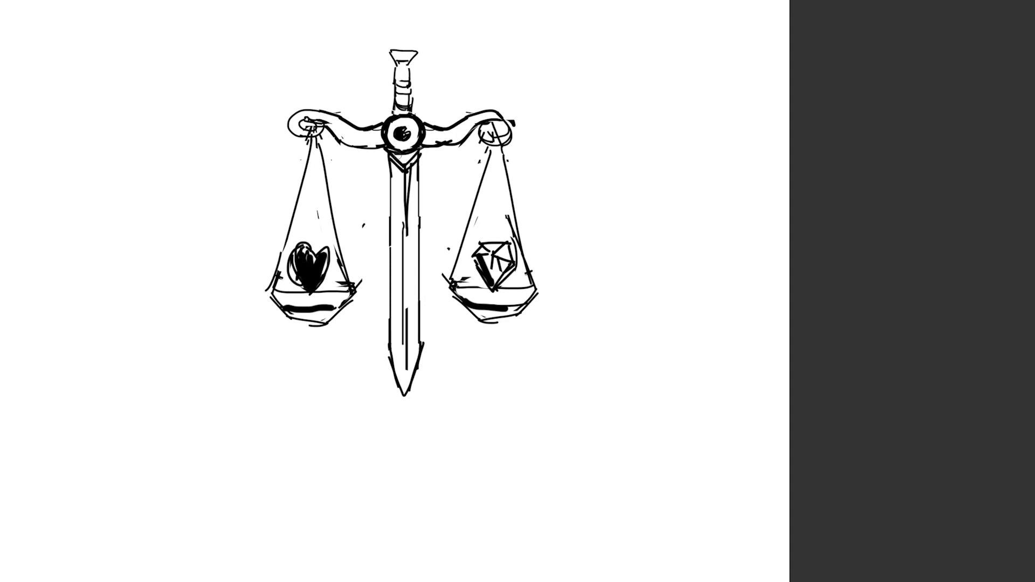
Lasso the eye at the centre of the Justice scales and resize it
left_click(414, 183, "alt")
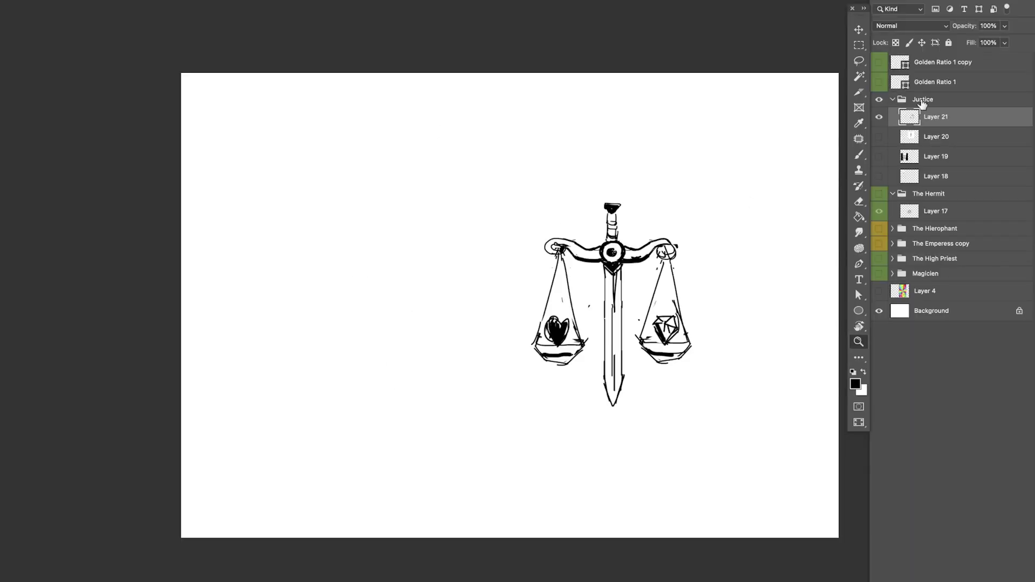
left_click(922, 103)
scroll(708, 216, "up", 3)
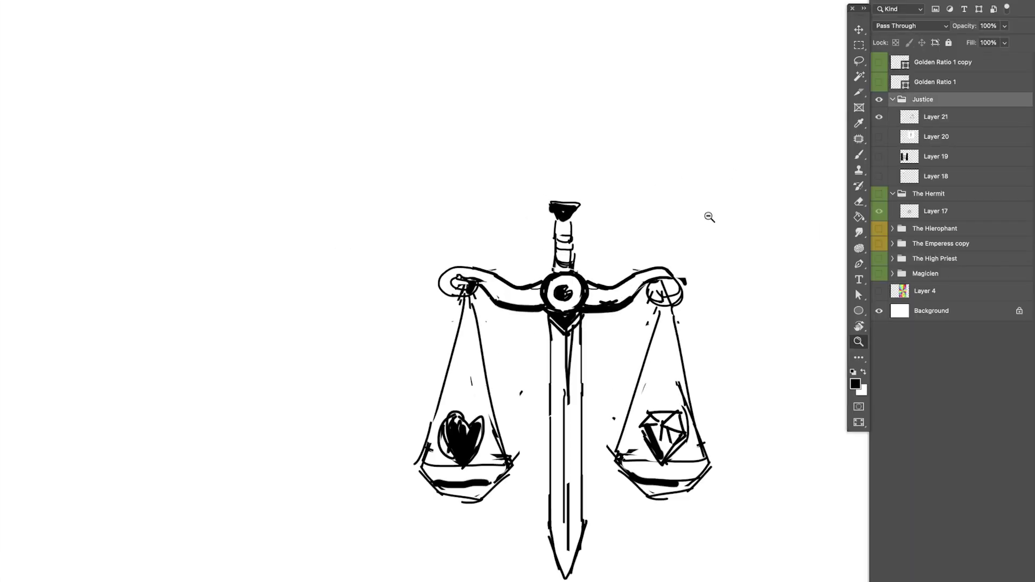
key("l")
key("ctrl+t")
left_click_drag(572, 125, 573, 127)
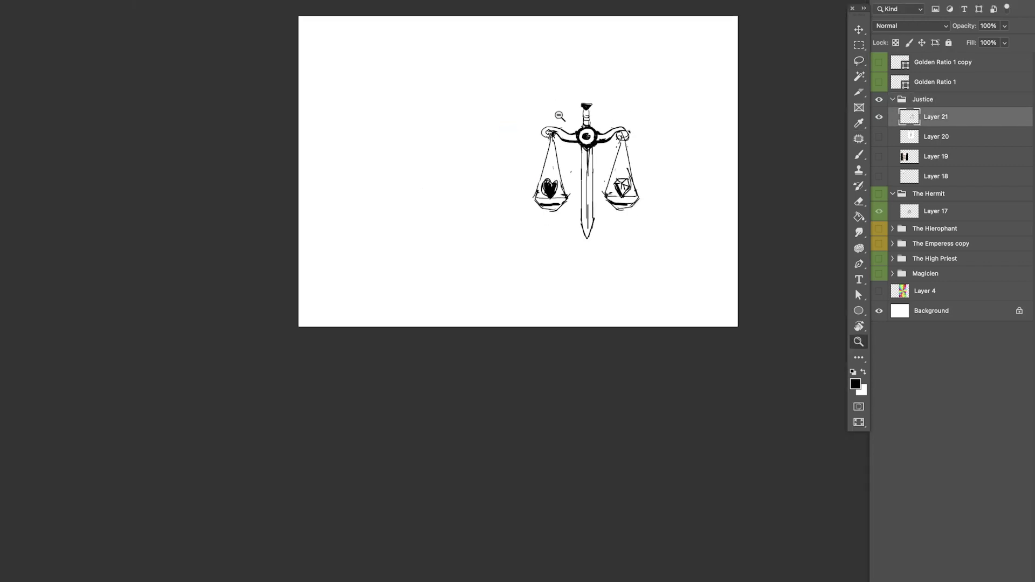
key("Return")
Fit the canvas in view, reselect the Justice group and return to standard screen mode
key("ctrl+0")
left_click(914, 141)
left_click(922, 100)
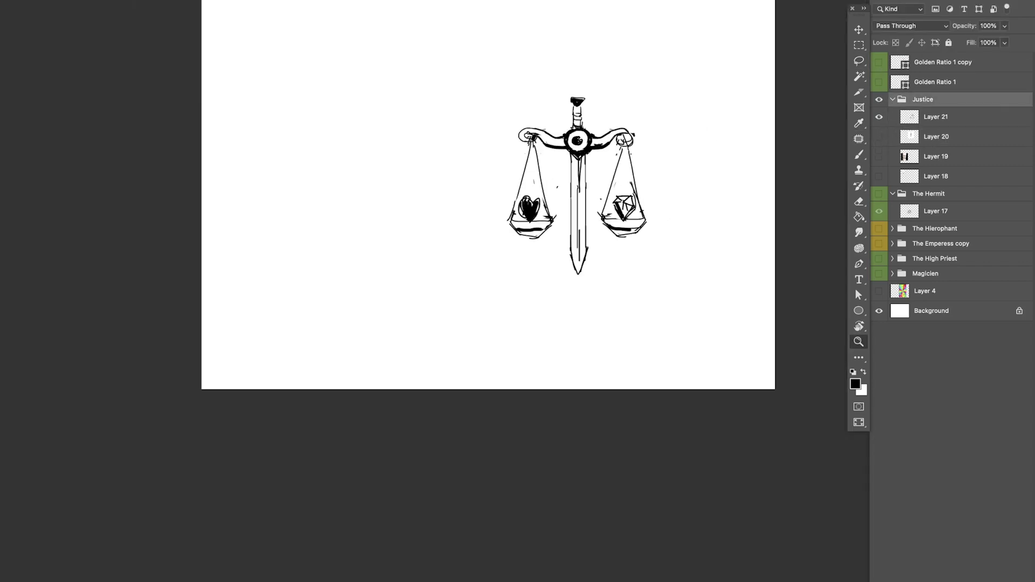
key("f")
key("f")
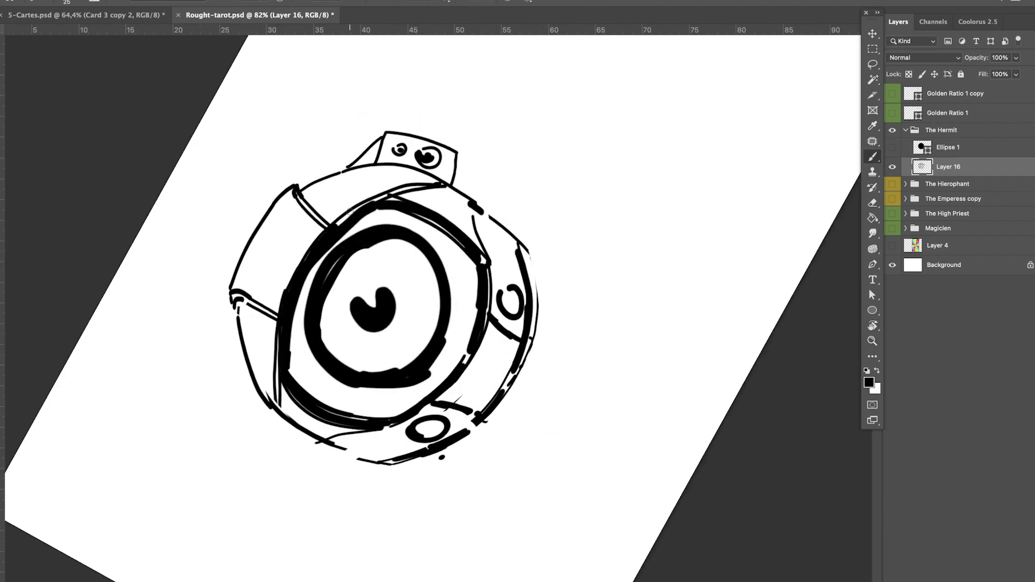
Switch to a smaller white brush and undo the stray outer ring stroke
key("x")
left_click_drag(320, 268, 333, 241)
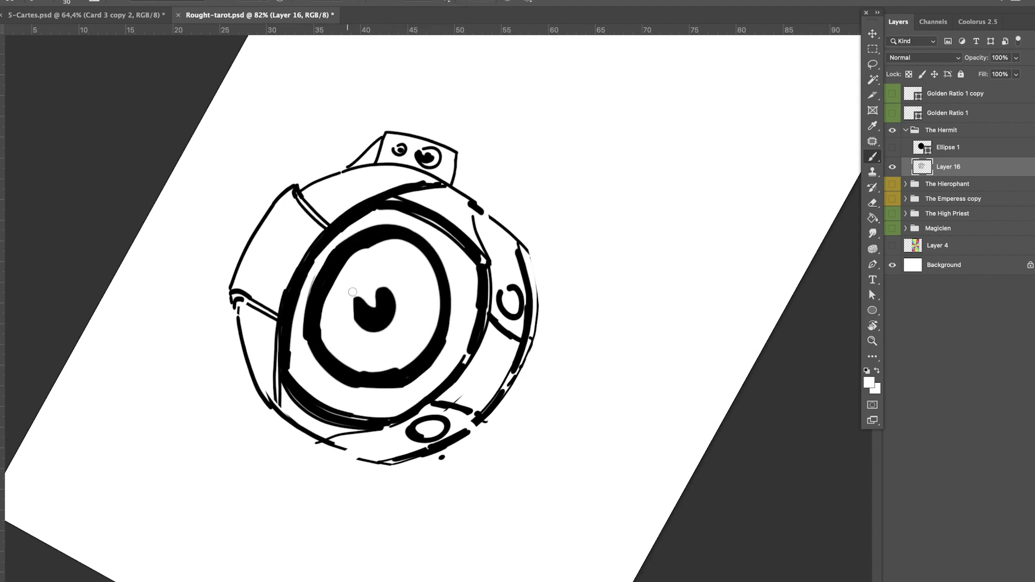
key("ctrl+z")
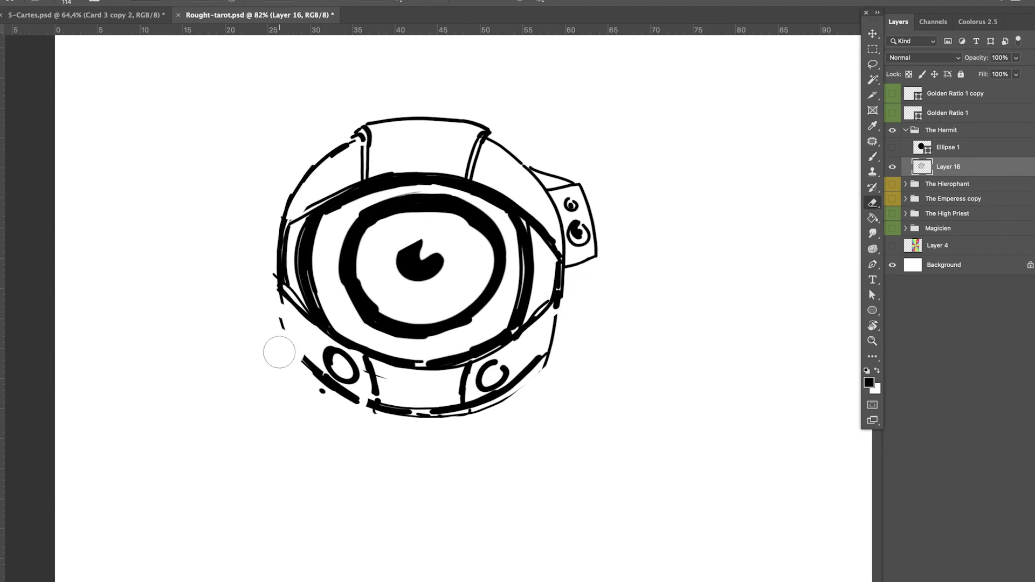
left_click_drag(536, 368, 531, 268)
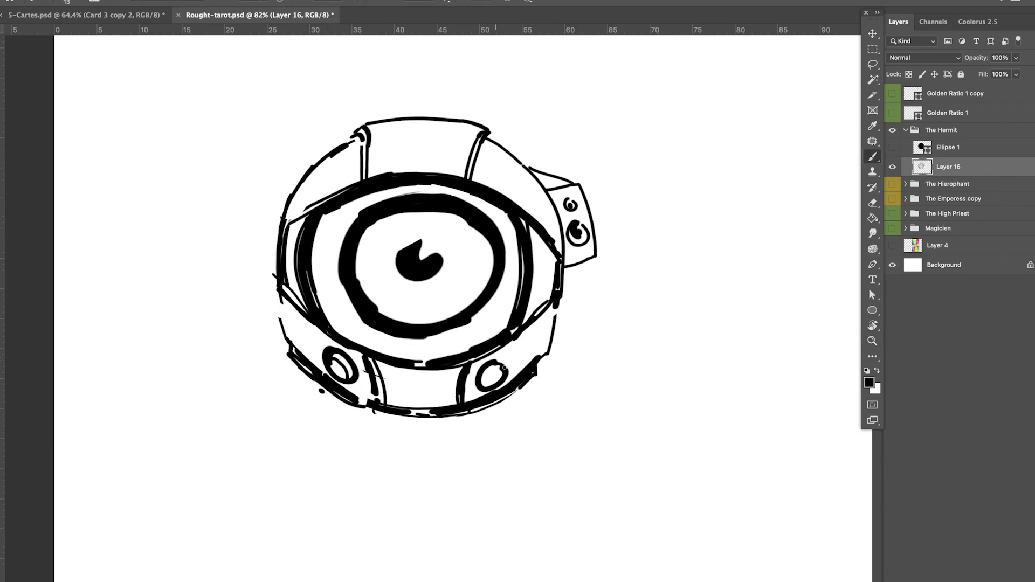
On a new layer, draw a curled left arm and a right arm beside the helmet
key("ctrl+shift+alt+n")
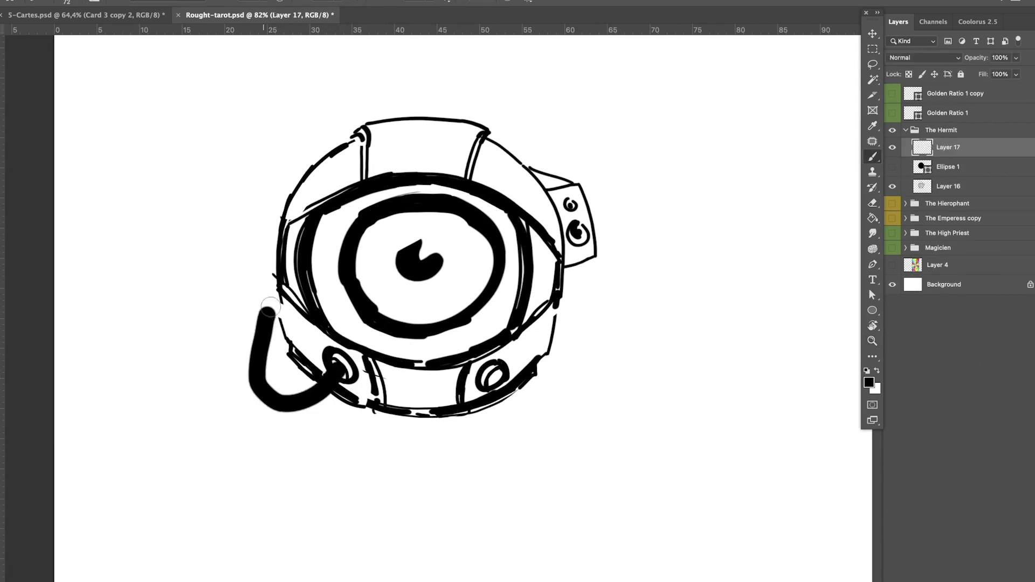
mouse_move(275, 276)
left_mouse_down()
mouse_move(224, 388)
mouse_move(329, 390)
left_mouse_up()
left_click_drag(278, 308, 315, 384)
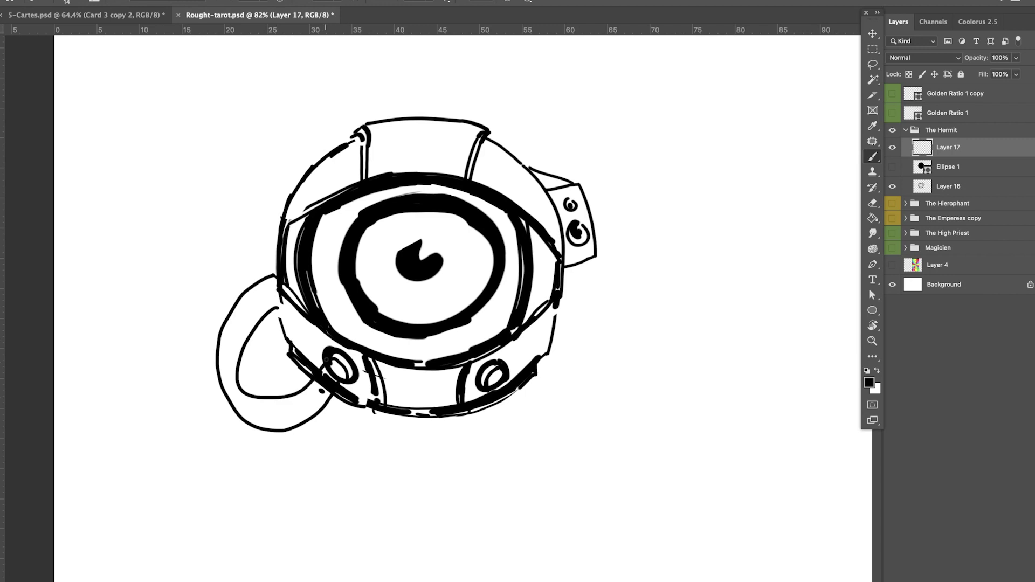
mouse_move(564, 309)
left_mouse_down()
mouse_move(510, 414)
mouse_move(560, 401)
left_mouse_up()
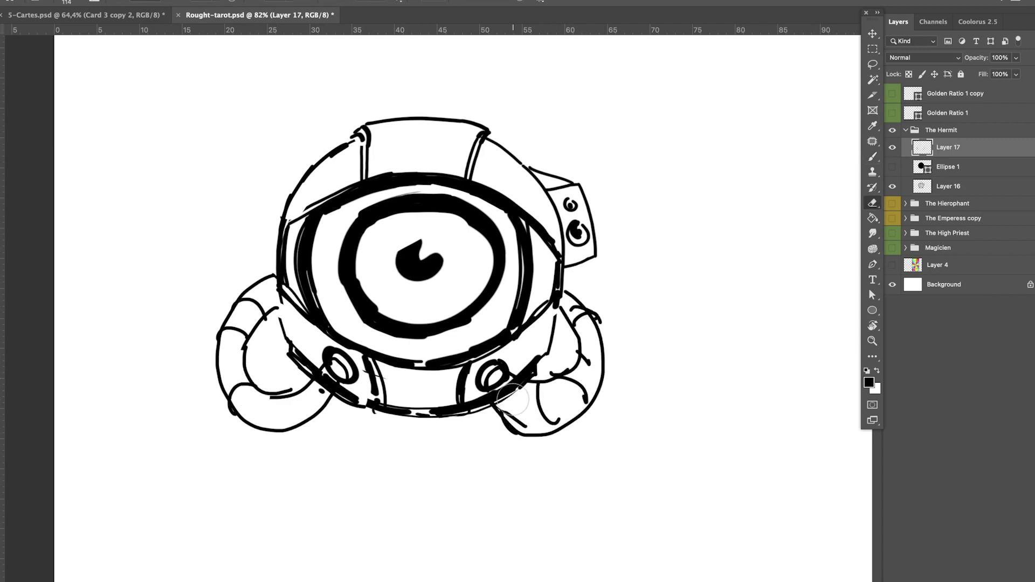
Move the robot sketch layer above the ellipse, merge it with the arms, and touch up the arms
scroll(539, 350, "down", 3)
left_click_drag(948, 186, 954, 158)
key("Delete")
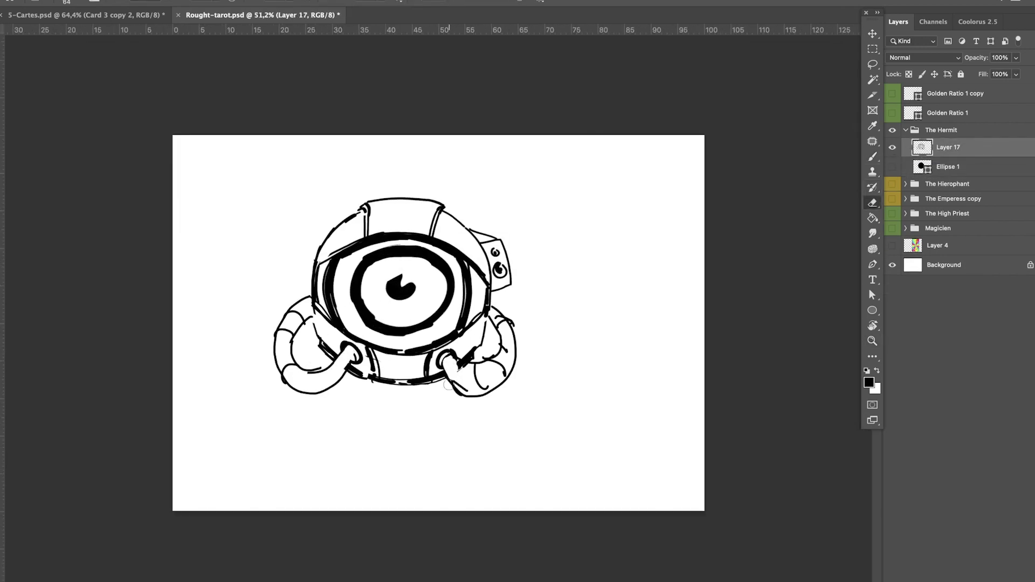
key("b")
left_click_drag(344, 362, 313, 393)
key("ctrl+minus")
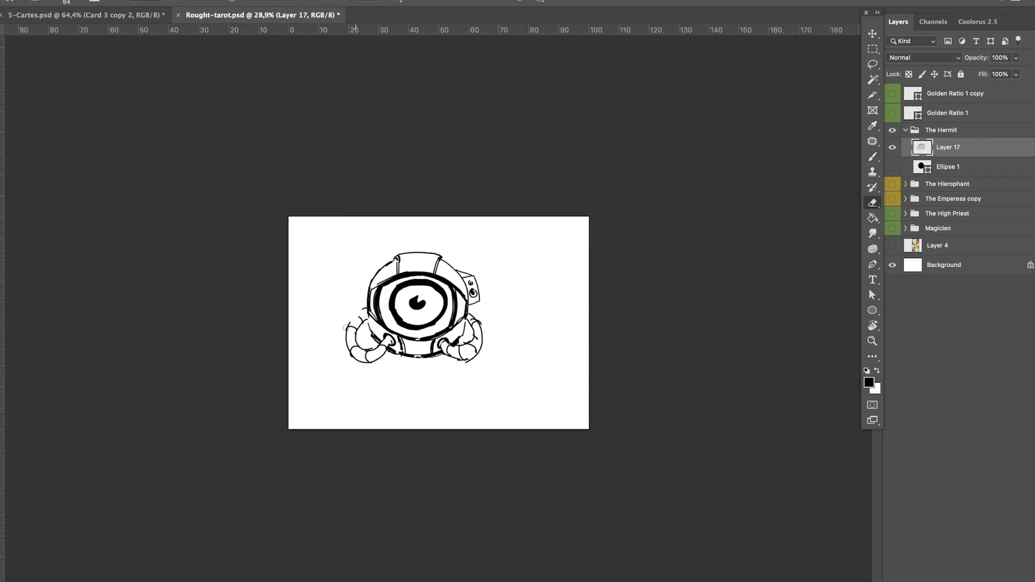
Show the colourful card background and confirm the robot sketch's placement
key("v")
left_click(892, 245)
key("ctrl+t")
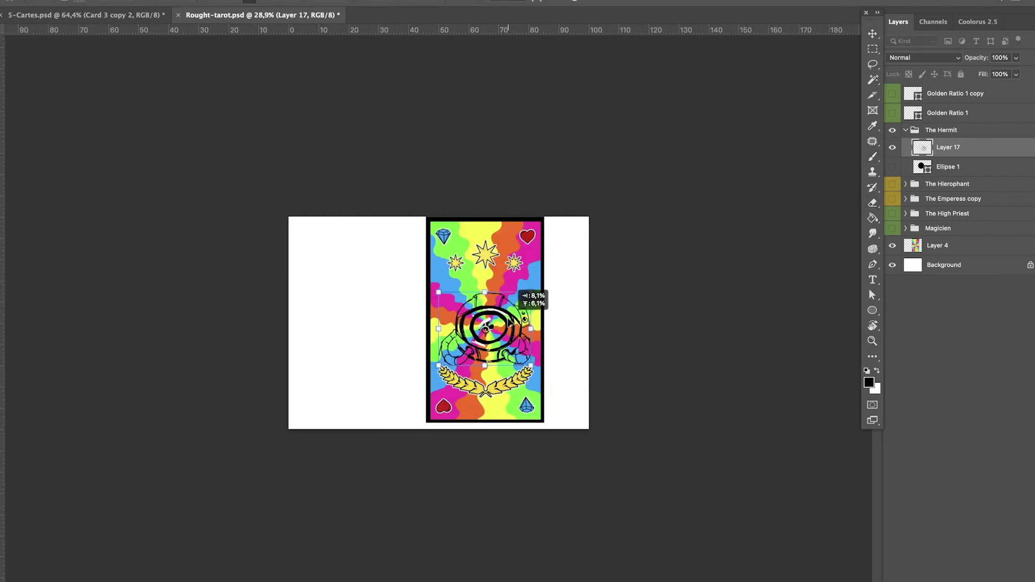
scroll(642, 294, "up", 3)
key("Return")
scroll(604, 226, "down", 2)
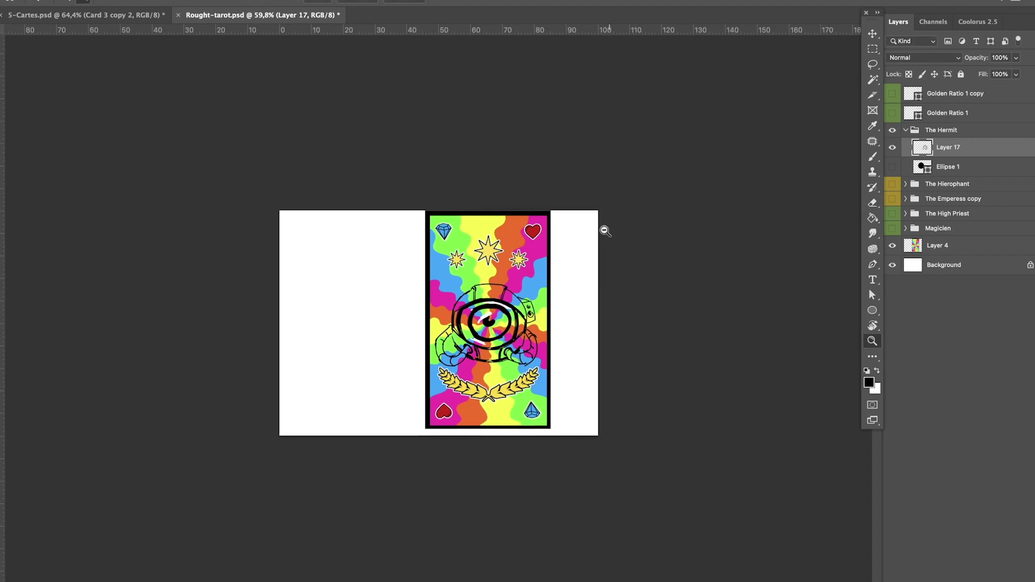
scroll(604, 226, "up", 3)
Shrink the white ellipse to about two-thirds size behind the eye
left_click(947, 167)
left_click(892, 166)
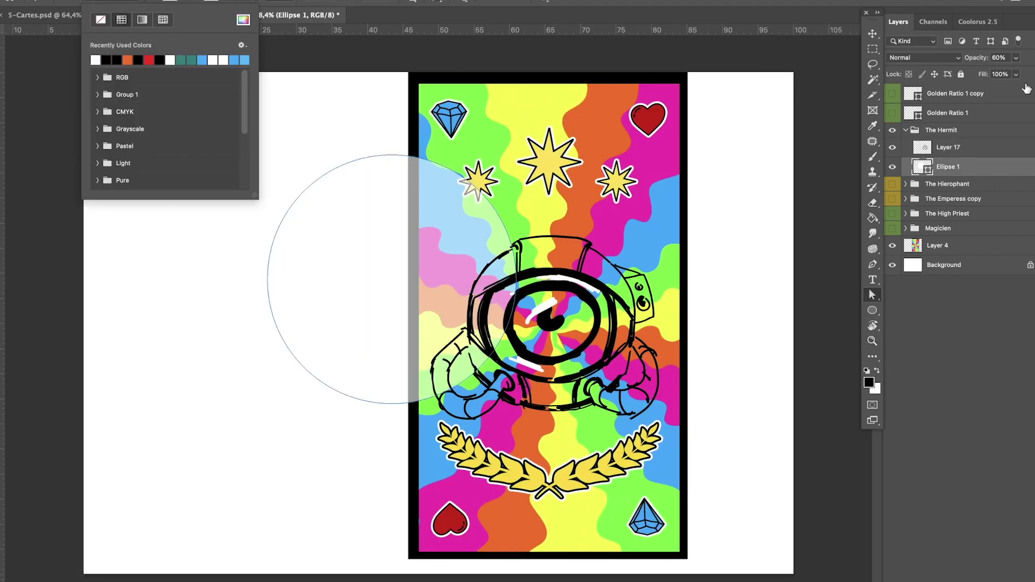
key("ctrl+t")
mouse_move(517, 155)
left_mouse_down()
mouse_move(437, 247)
mouse_move(556, 318)
left_mouse_up()
key("Return")
scroll(599, 285, "down", 3)
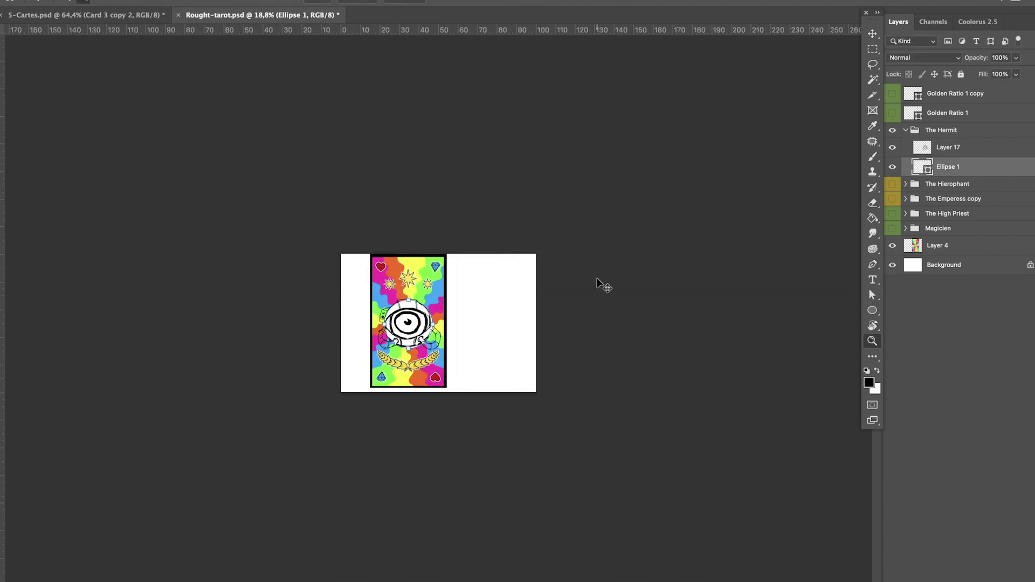
scroll(599, 285, "up", 3)
Tag The Hermit group green, hide the mockup art and place the Hermit sketch beside the others
right_click(945, 130)
left_click(868, 570)
left_click(892, 226)
left_click_drag(892, 164, 892, 209)
left_click_drag(533, 324, 429, 340)
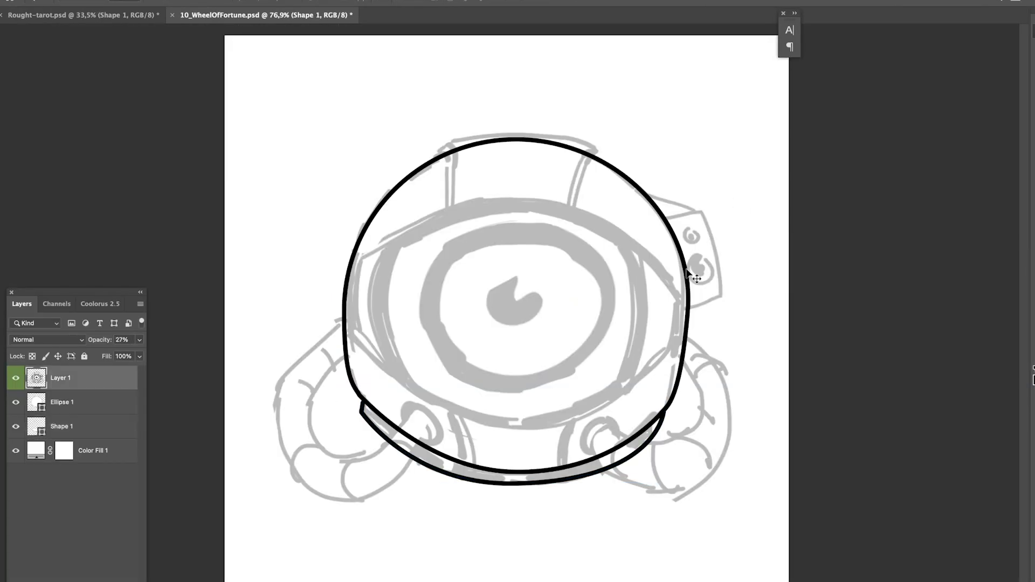
Lock Layer 1, then reshape the helmet's lower-right curve and the rim band's anchors
key("ctrl+slash")
left_click(624, 442)
left_click_drag(668, 408, 671, 400)
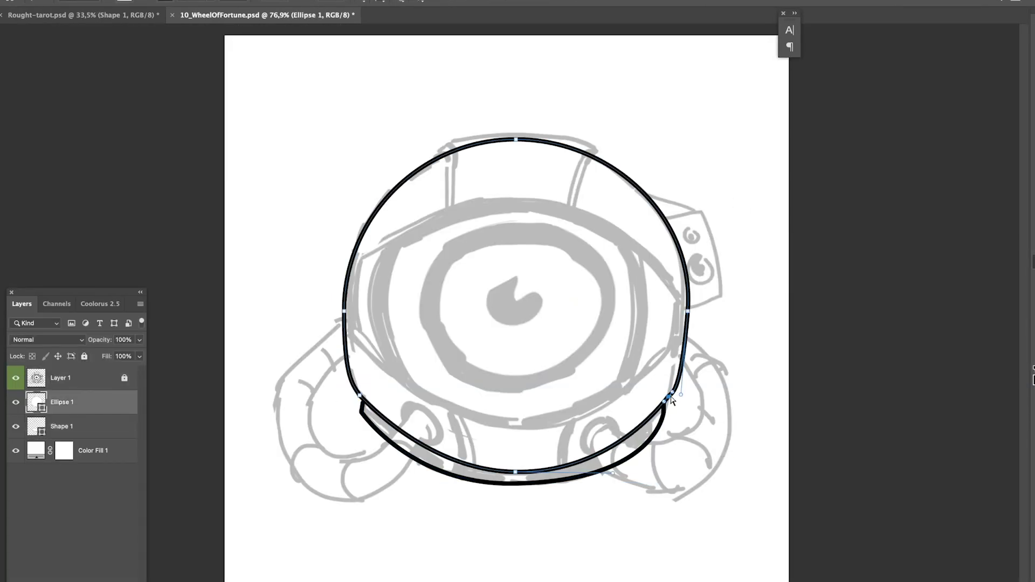
left_click(663, 415)
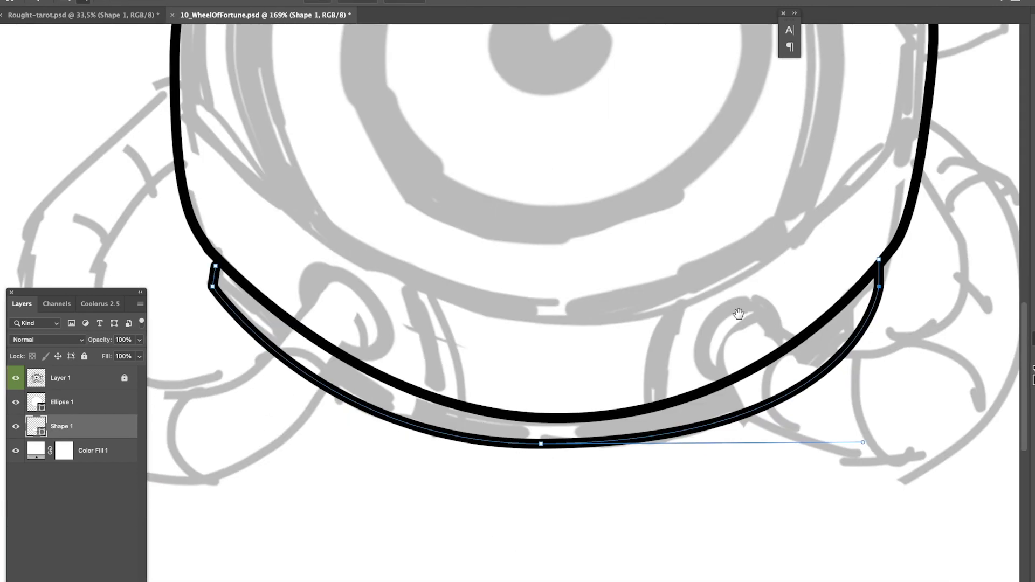
scroll(480, 539, "up", 3)
left_click_drag(768, 430, 725, 432)
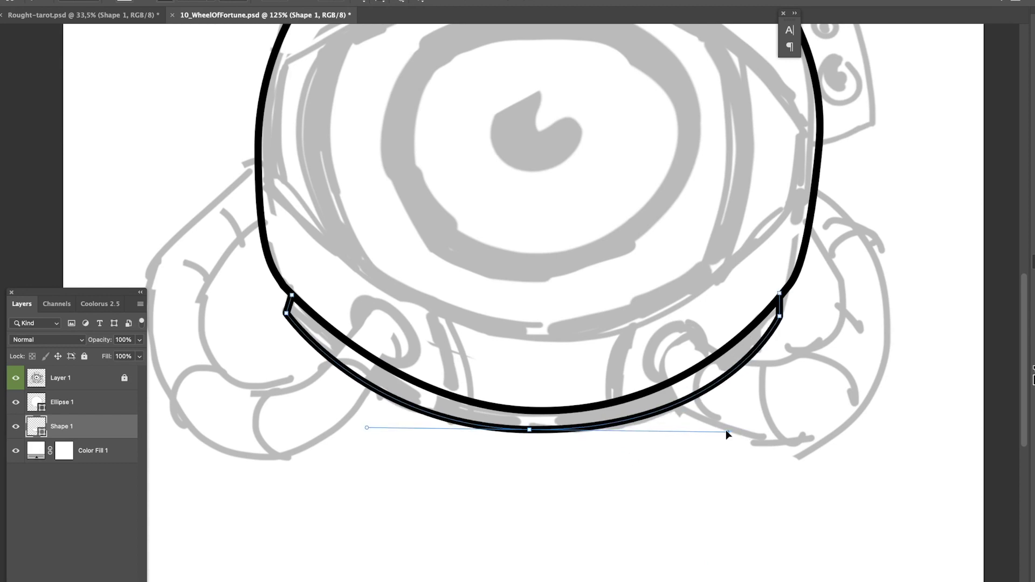
left_click_drag(779, 316, 788, 322)
scroll(638, 392, "down", 3)
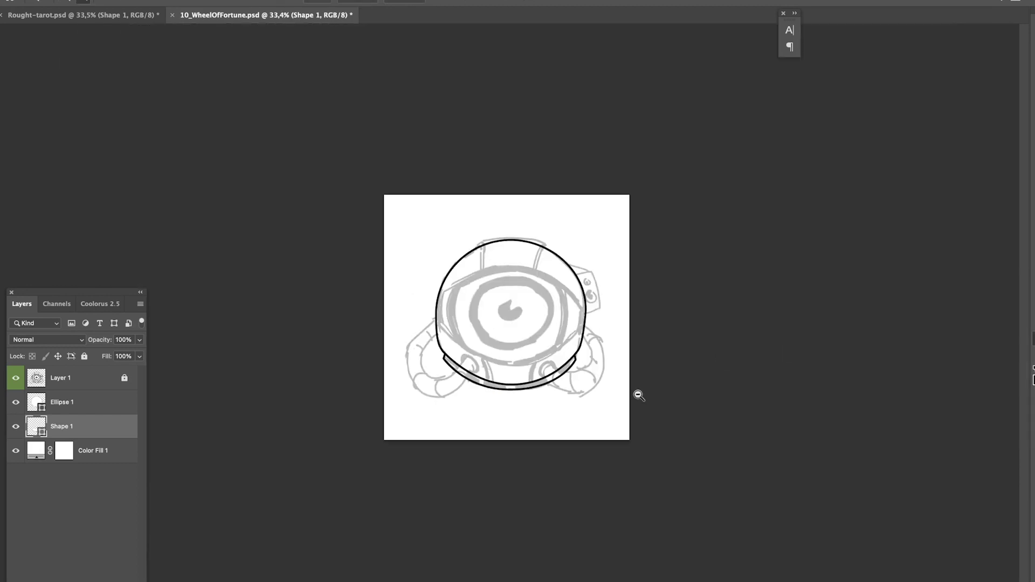
scroll(517, 319, "up", 1)
scroll(526, 347, "up", 2)
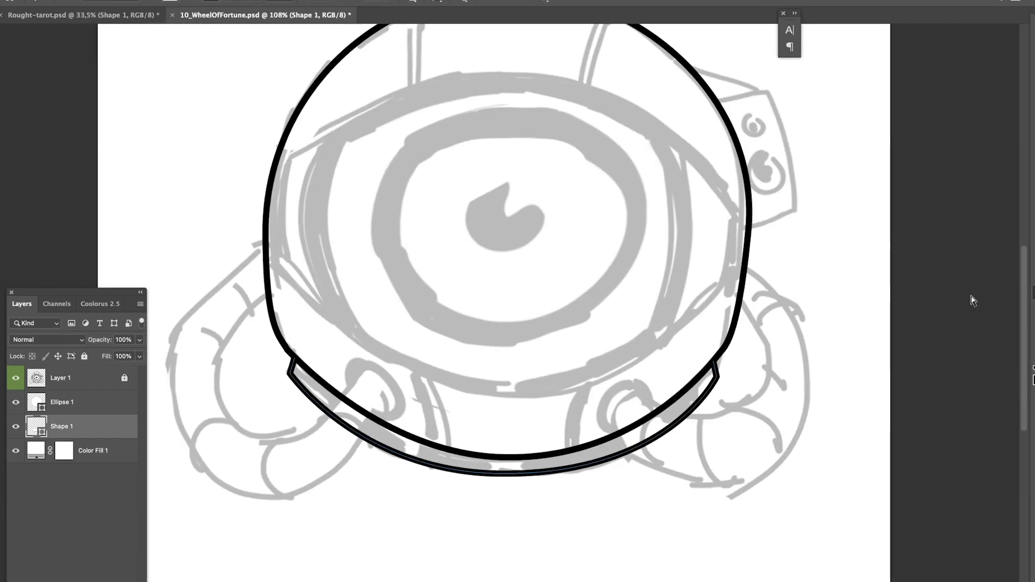
Stretch the rim band downward with Free Transform and round its left and right corners
key("ctrl+t")
left_click_drag(503, 474, 504, 486)
key("Return")
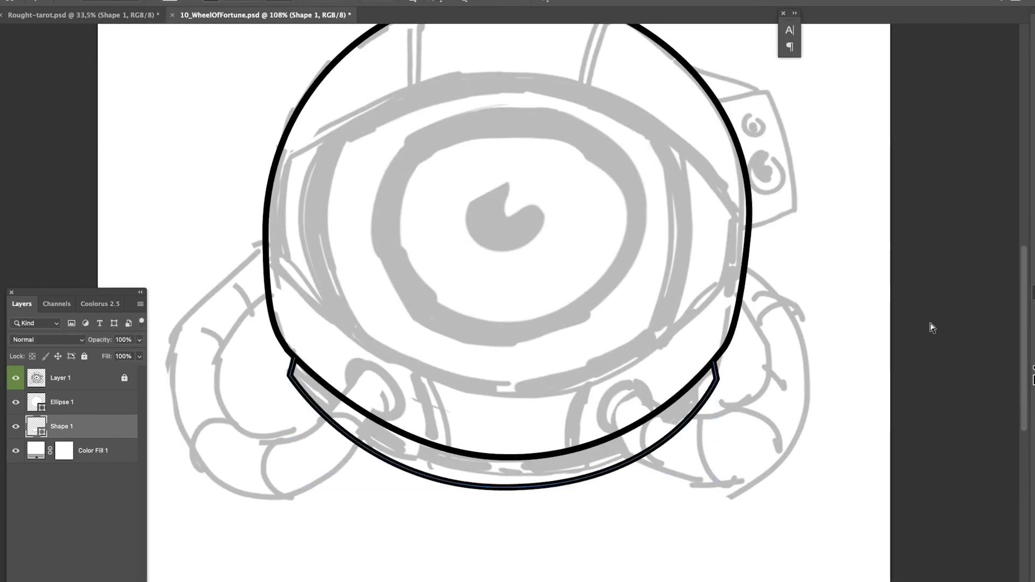
scroll(295, 373, "up", 2)
left_click_drag(303, 372, 291, 361)
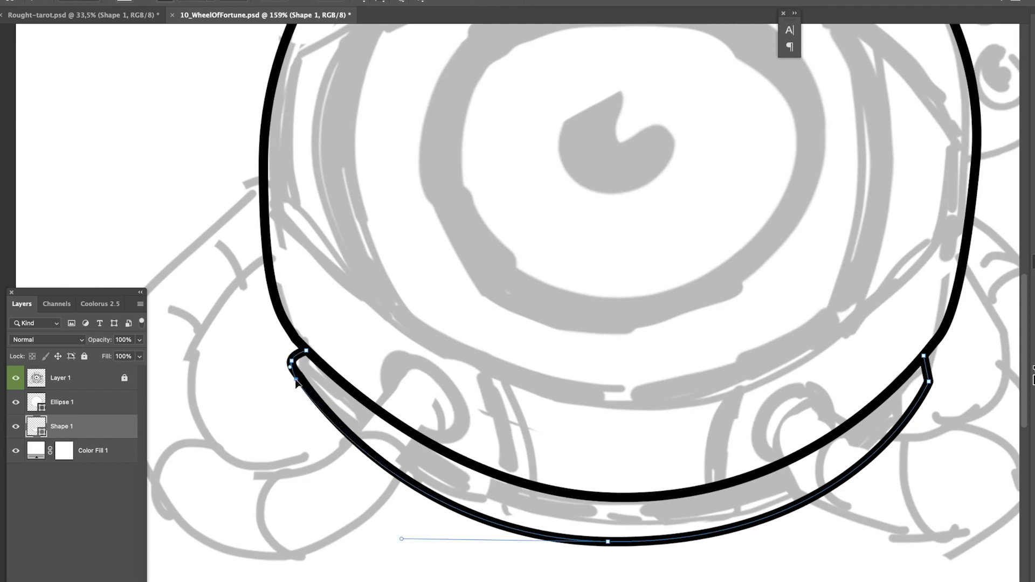
scroll(558, 363, "right", 2)
left_click(824, 379)
key("Escape")
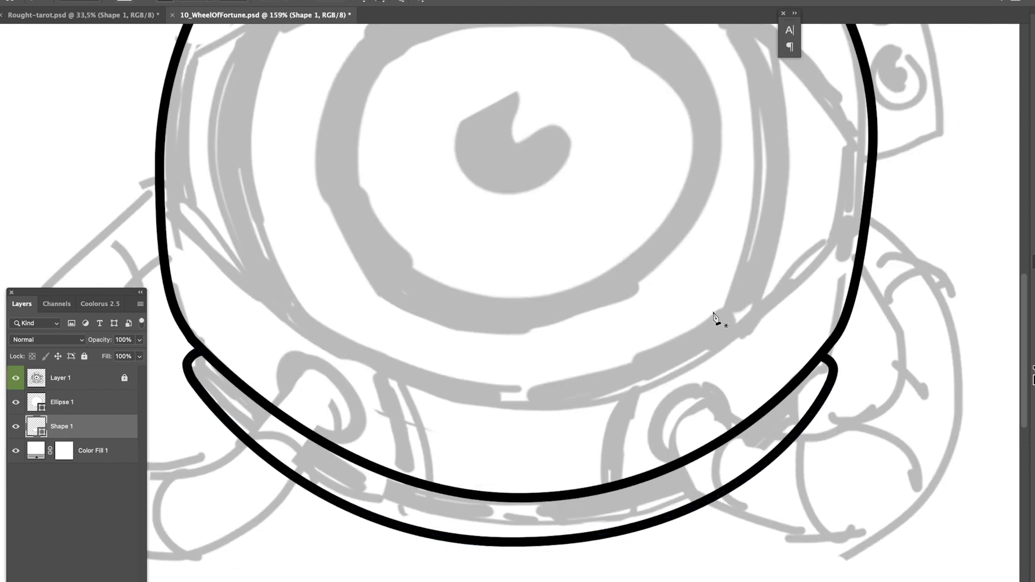
scroll(695, 312, "down", 5)
scroll(589, 254, "up", 3)
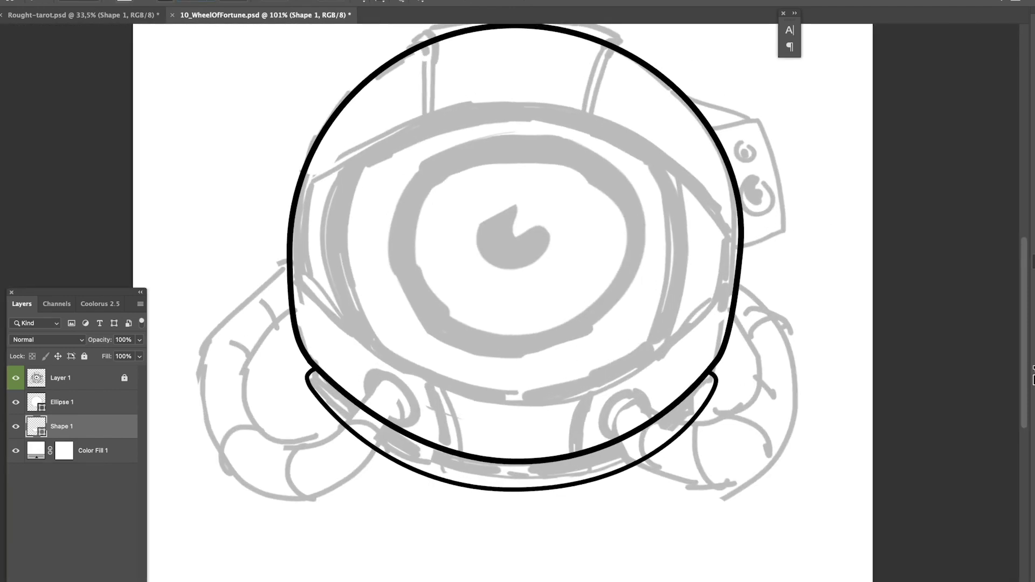
Draw an open black-stroked visor arch above the helmet ellipse as Shape 2
left_click(311, 179)
left_click(722, 178)
left_click_drag(517, 178, 516, 102)
left_click(164, 2)
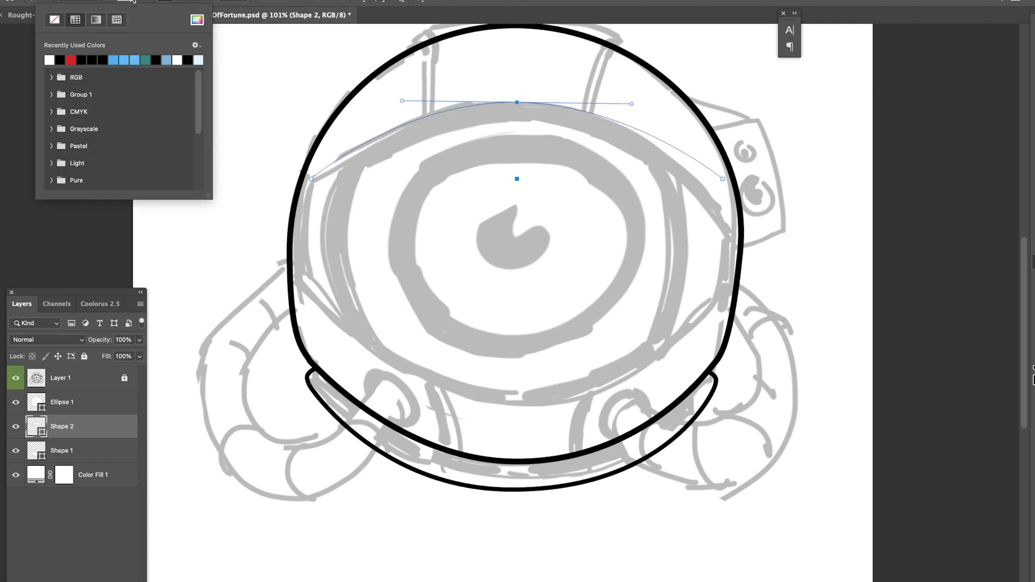
key("ctrl+bracketright")
left_click(165, 2)
left_click(75, 46)
key("ctrl+z")
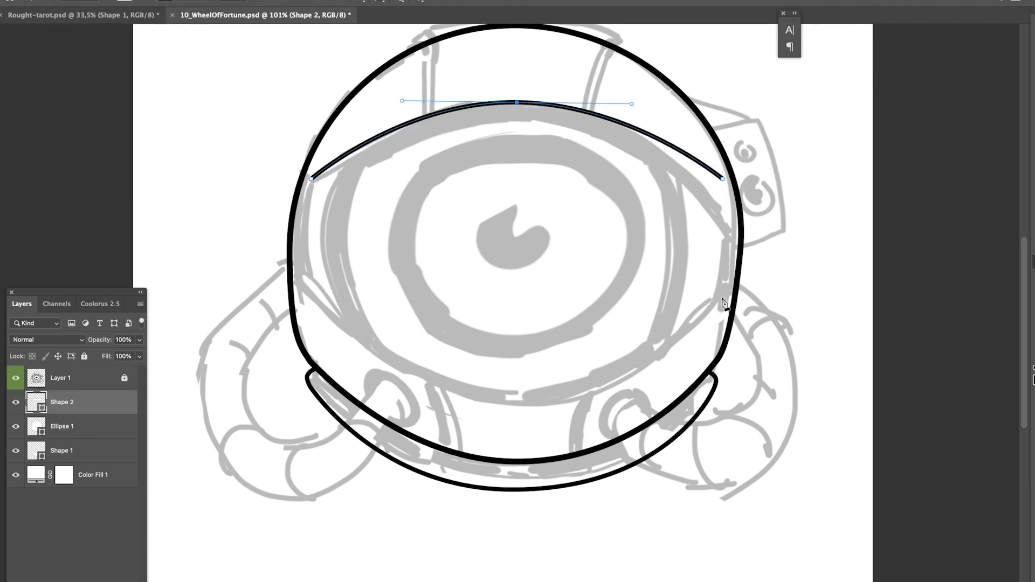
Close the visor outline with a curved bottom edge and rounded sides
left_click(722, 291)
left_click(301, 278)
left_click_drag(513, 282, 509, 401)
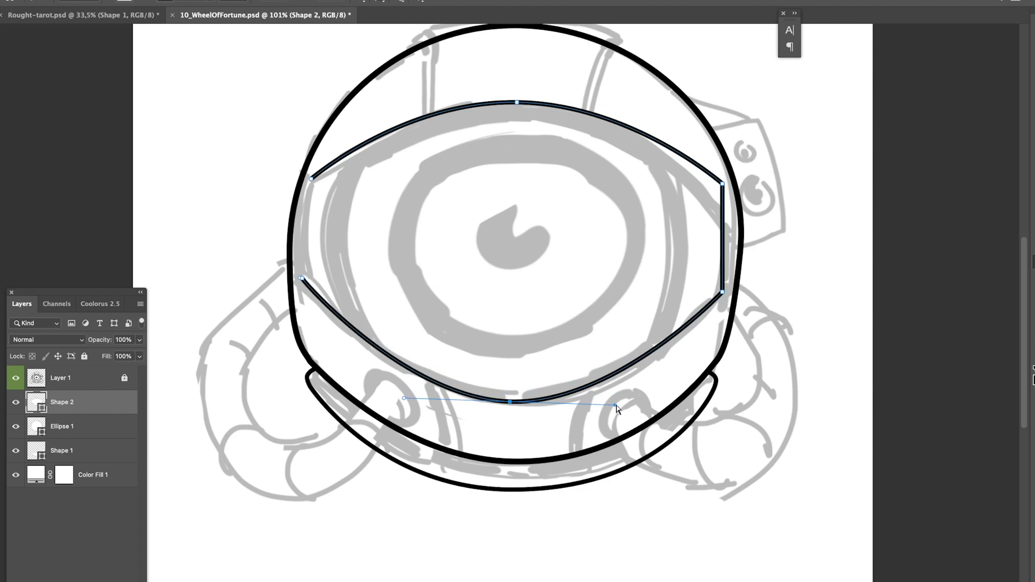
left_click(311, 179)
left_click_drag(306, 224, 300, 224)
left_click_drag(722, 242, 732, 243)
scroll(512, 265, "up", 3)
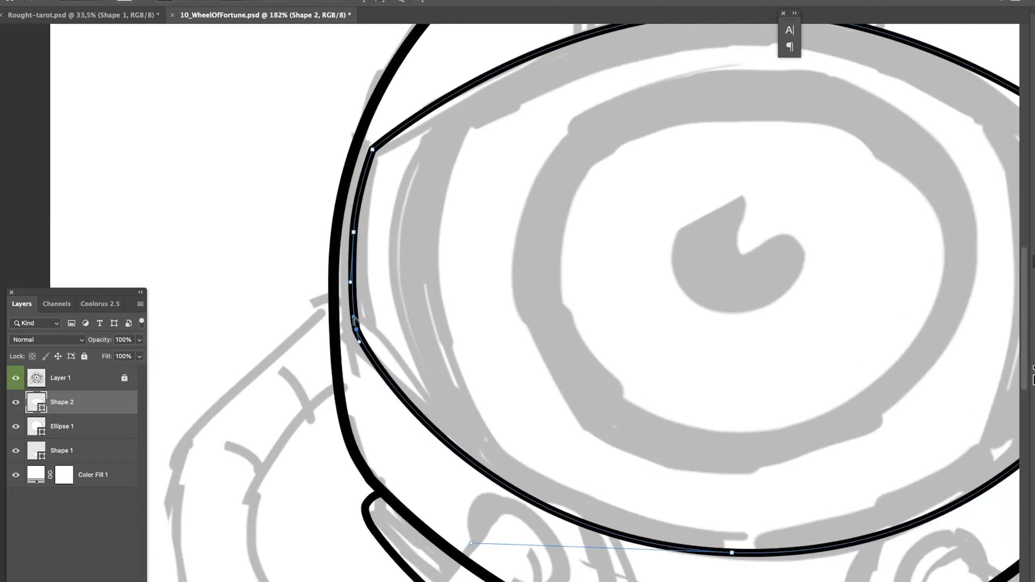
scroll(356, 332, "up", 3)
scroll(463, 259, "down", 4)
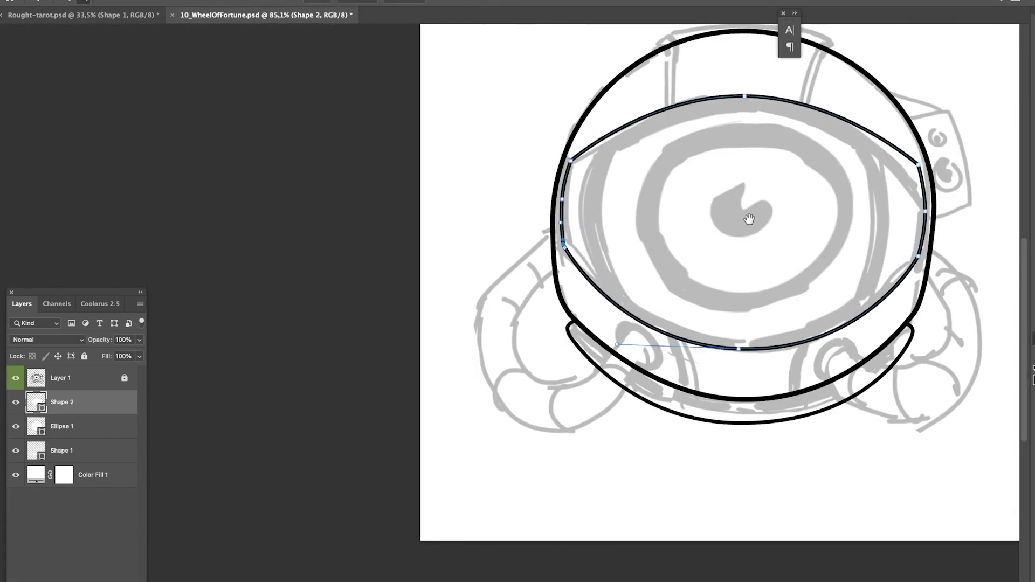
scroll(764, 187, "up", 3)
scroll(603, 302, "up", 1)
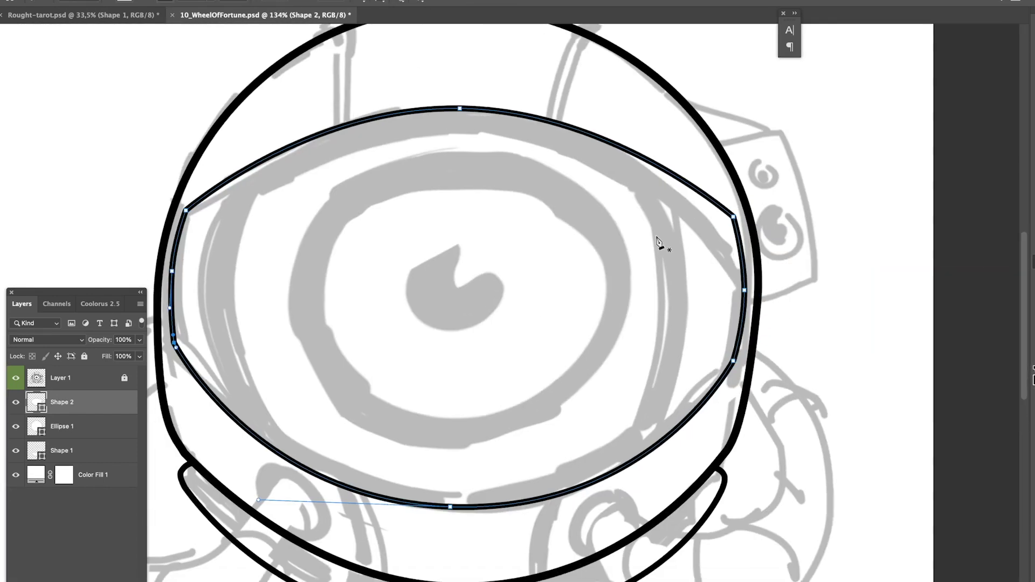
scroll(733, 364, "down", 1)
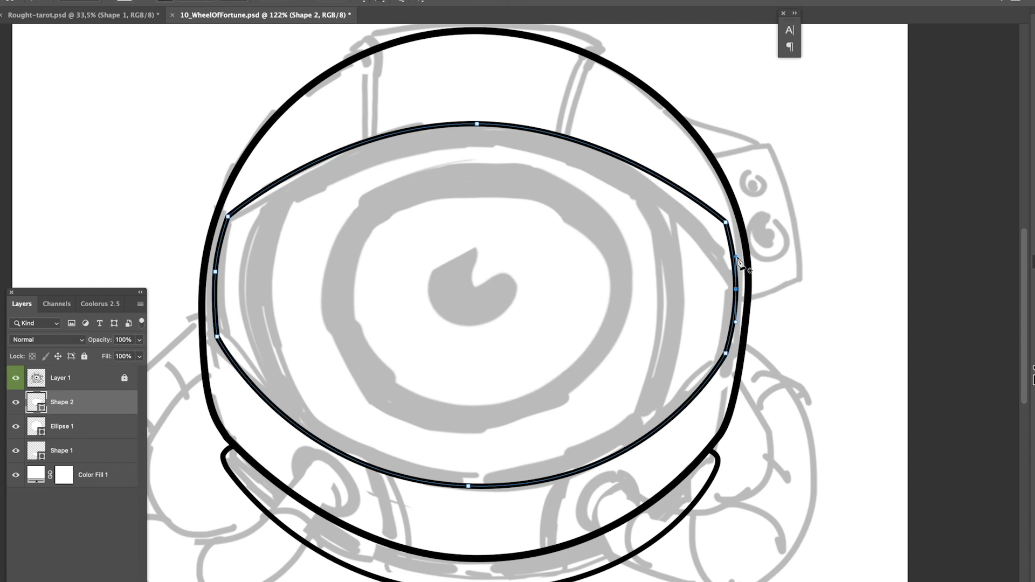
scroll(739, 263, "right", 1)
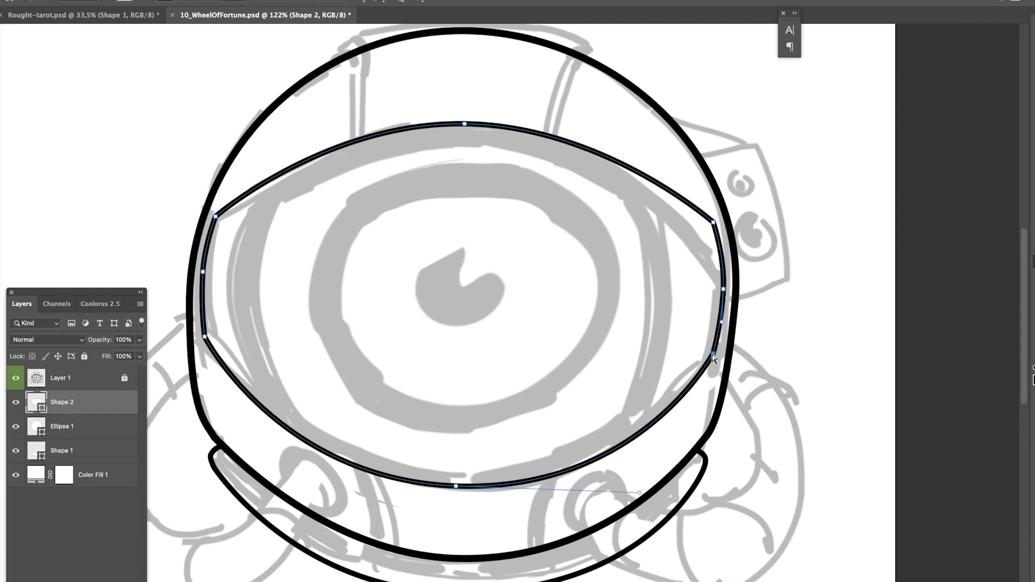
key("Escape")
scroll(593, 261, "down", 5)
scroll(544, 266, "up", 1)
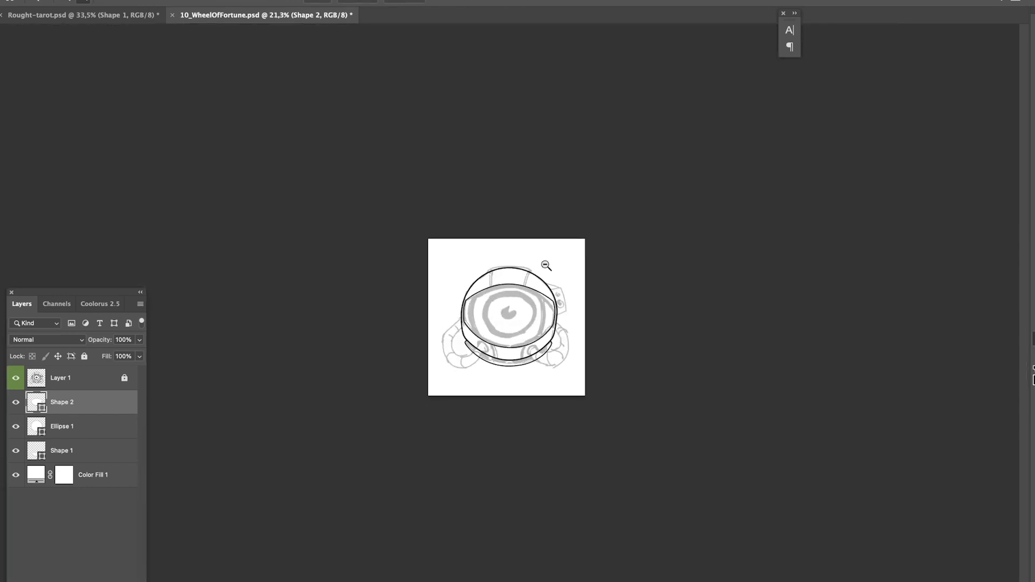
scroll(485, 280, "up", 2)
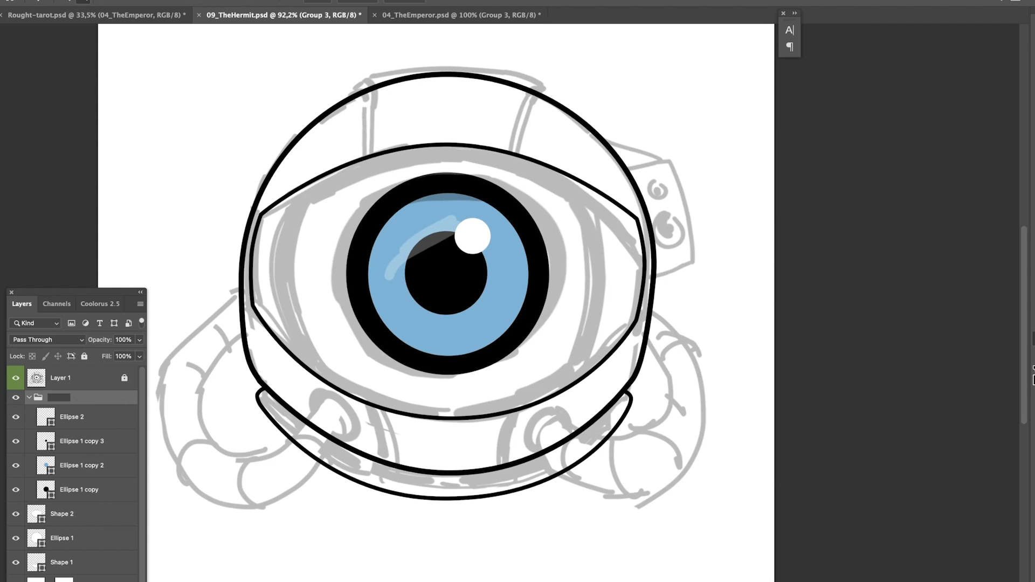
Name the eye group Yeux and outline the side module as Shape 3, below Ellipse 1
left_click(29, 398)
left_click(78, 424)
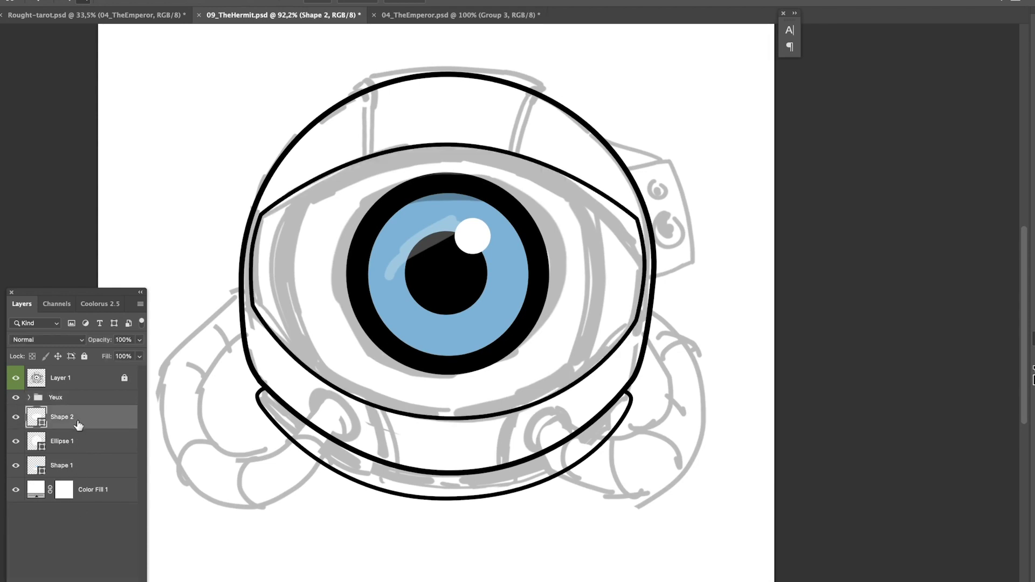
scroll(762, 202, "up", 3, "alt")
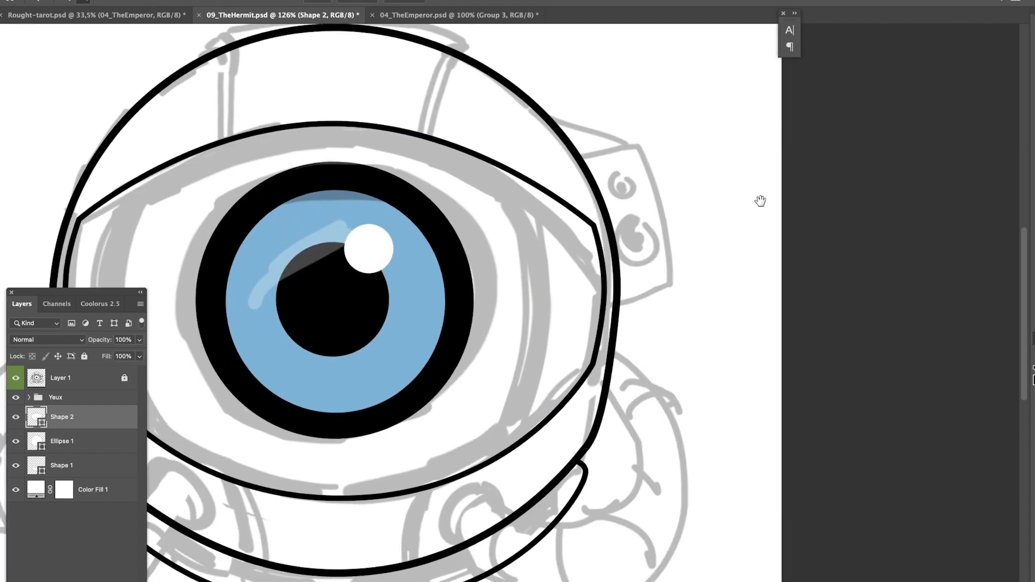
left_click(570, 157)
left_click(627, 147)
left_click(660, 283)
left_click(609, 303)
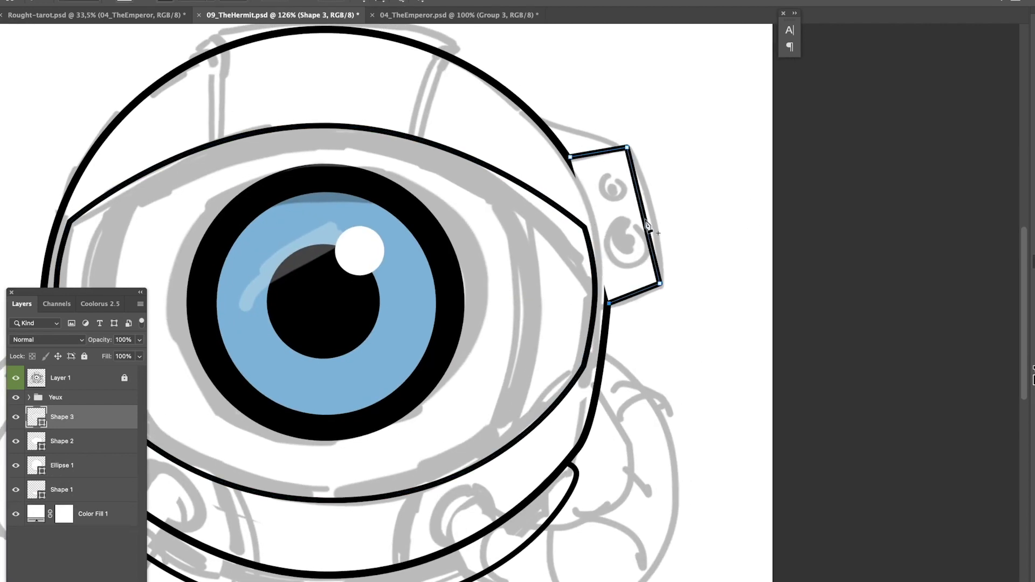
left_click_drag(81, 417, 78, 477)
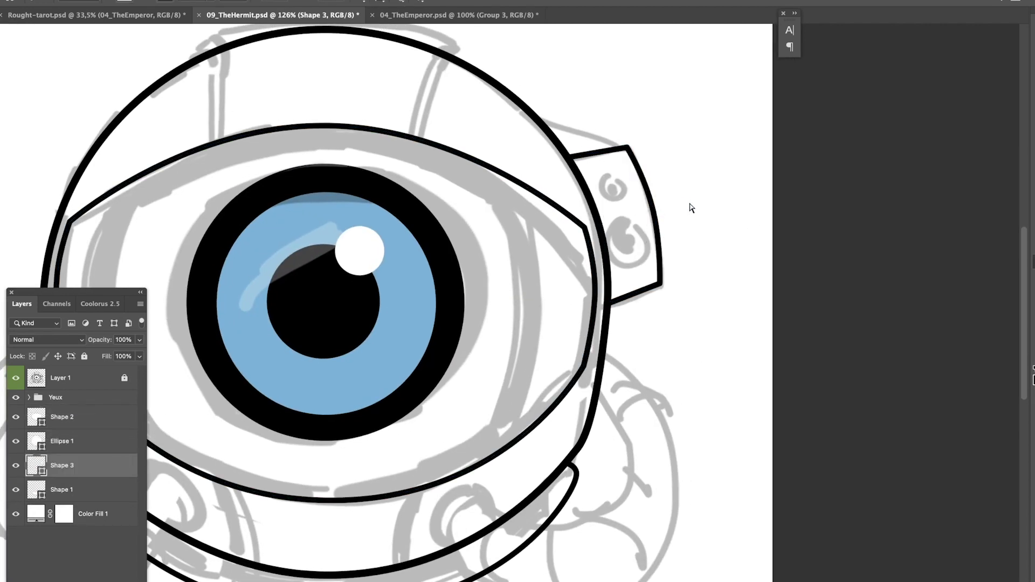
key("Escape")
Draw Shape 4 as the side module's angled top face
left_click(541, 124)
left_click(627, 147)
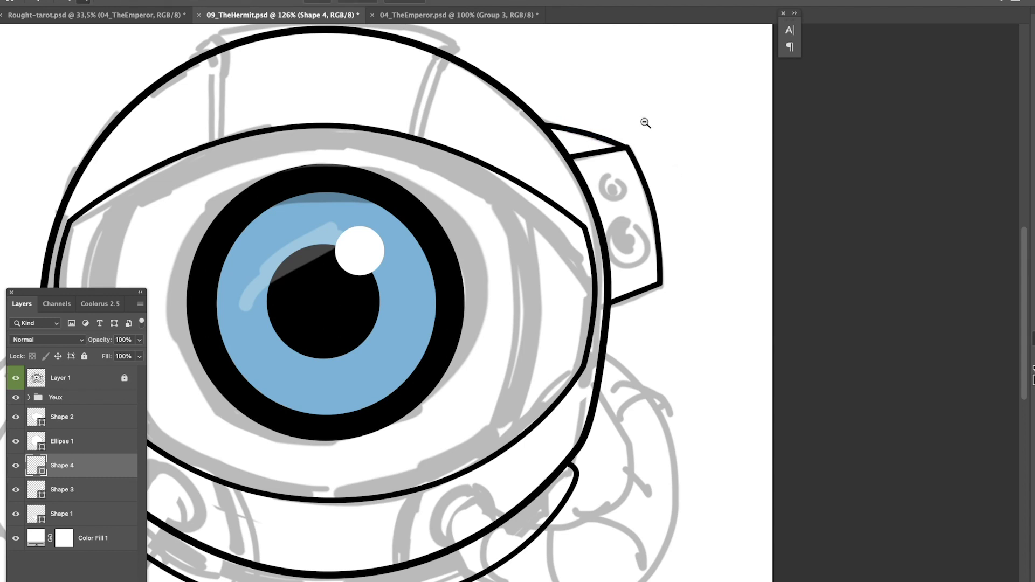
scroll(645, 124, "up", 5)
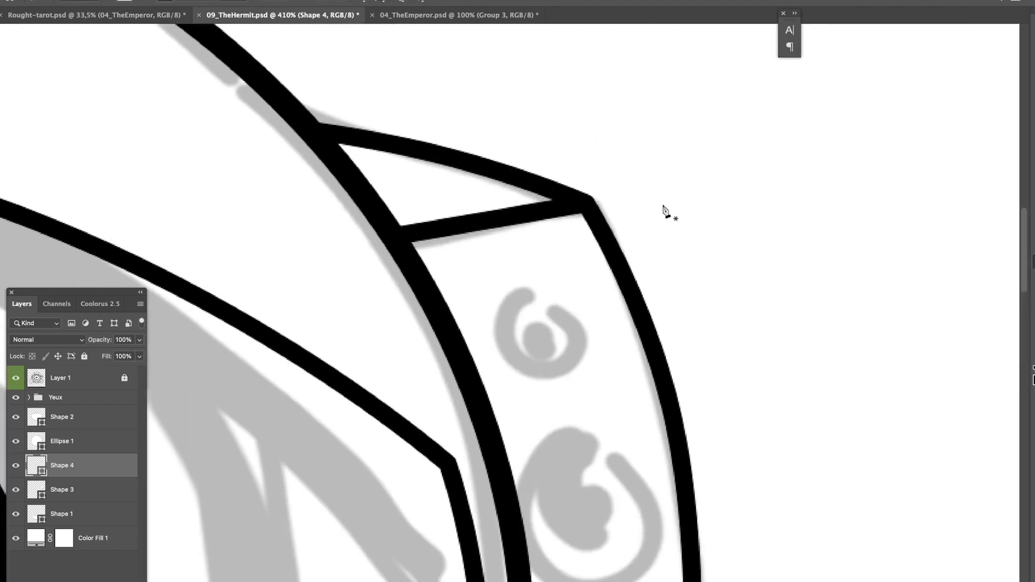
scroll(667, 213, "down", 5)
scroll(578, 278, "down", 3)
scroll(607, 273, "up", 2)
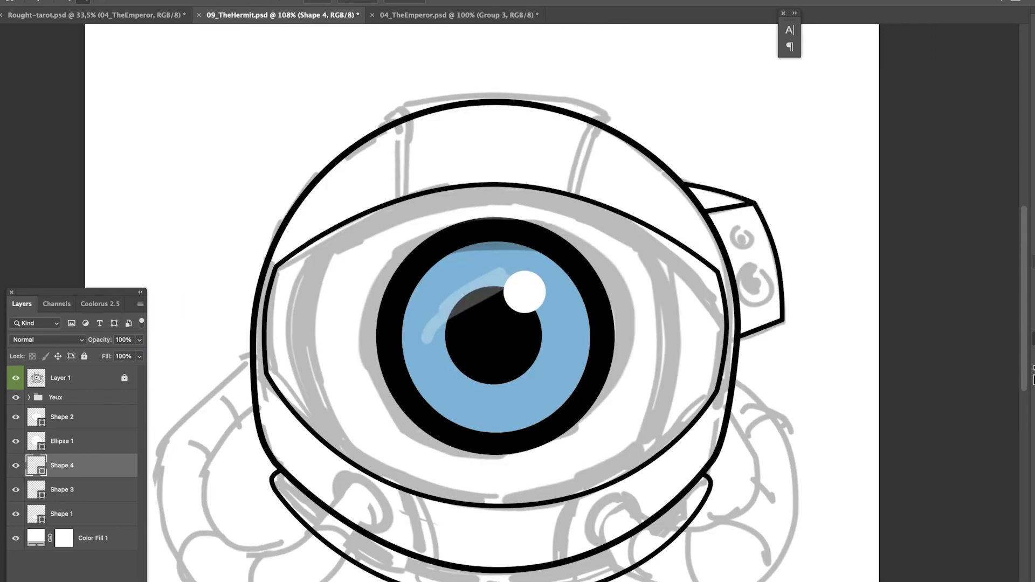
scroll(492, 317, "down", 3)
scroll(492, 317, "left", 3)
Draw a small ellipse on the lower rim, rotated and skewed to match the band
left_click_drag(416, 336, 460, 388)
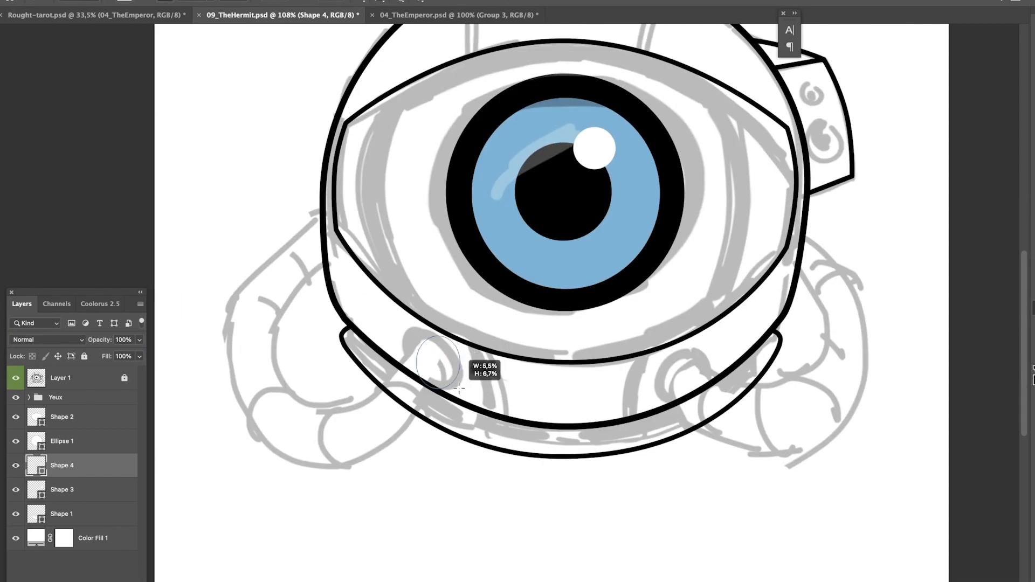
left_click_drag(65, 466, 72, 414)
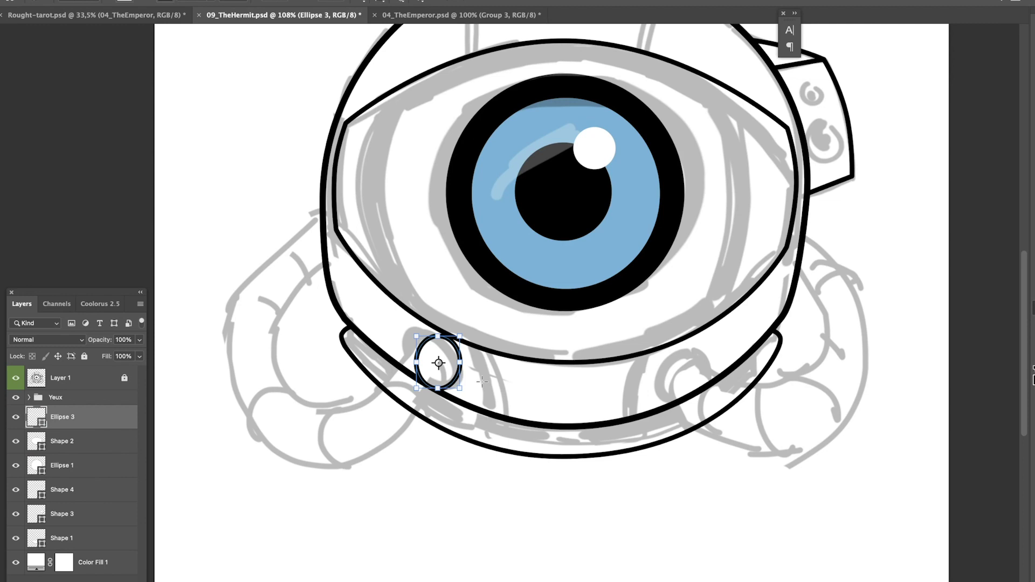
scroll(504, 365, "up", 2)
scroll(504, 365, "up", 1)
left_click_drag(603, 226, 488, 302)
left_click_drag(401, 375, 358, 326)
left_click_drag(449, 353, 461, 350)
left_click_drag(405, 320, 400, 357)
key("Return")
Raise the visor's bottom curve slightly and nudge the small oval with the arrow keys
scroll(621, 370, "down", 3)
left_click(663, 411)
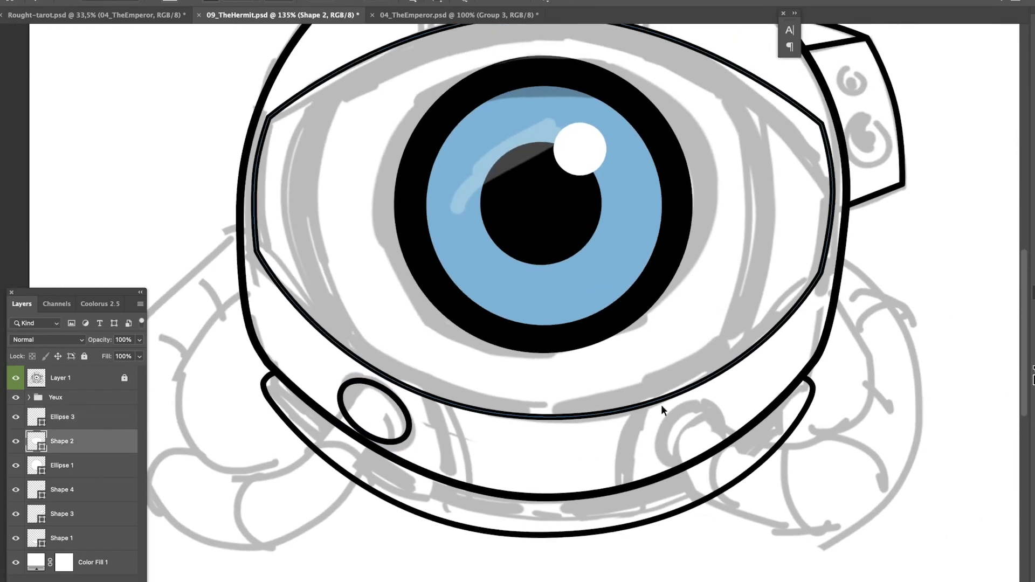
left_click_drag(536, 416, 536, 408)
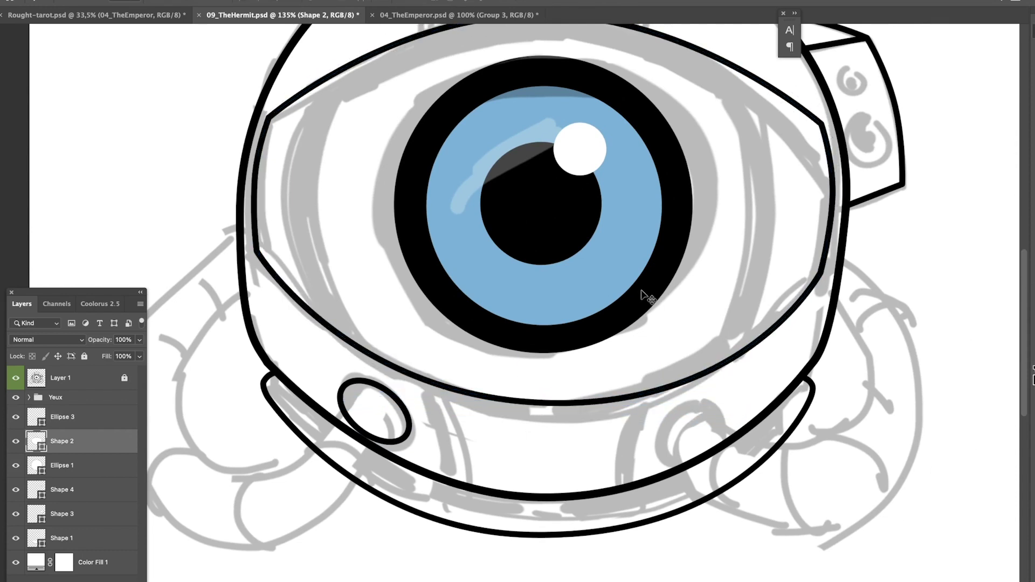
left_click(398, 407)
key("Up")
key("Up")
key("Up")
key("Up")
key("Up")
key("Up")
key("Left")
key("Left")
scroll(455, 419, "left", 3)
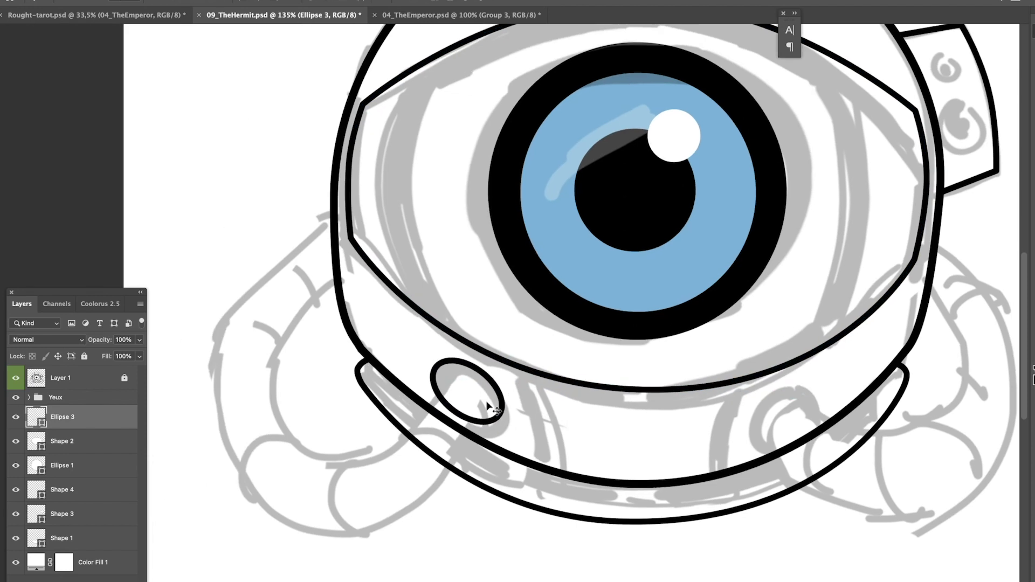
Draw Shape 5's outer tube curve from the head's left edge round to the small oval
key("p")
left_click(330, 215)
left_click(412, 305)
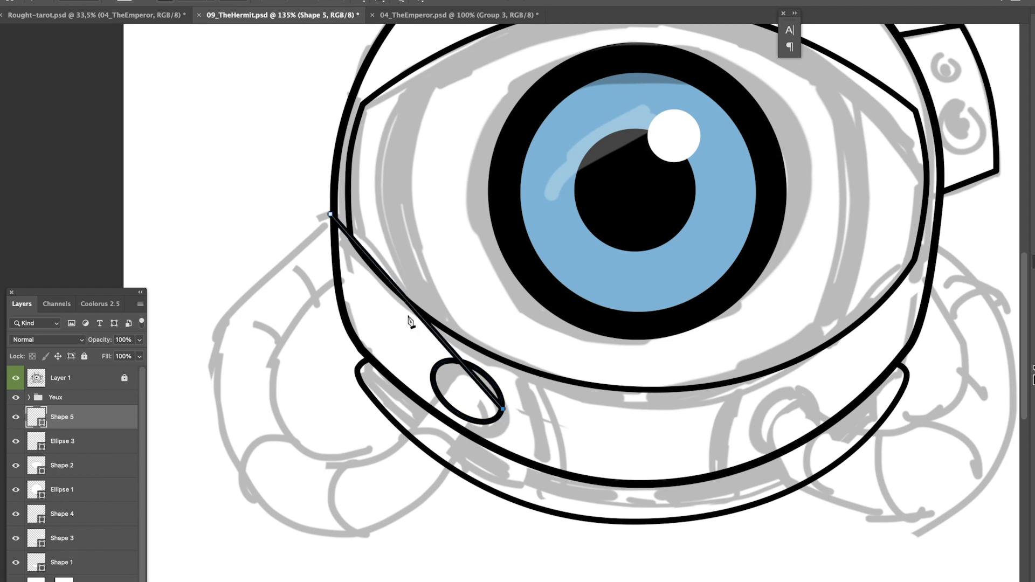
left_click_drag(214, 375, 232, 431)
left_click(502, 408)
scroll(502, 401, "down", 3)
left_click_drag(196, 214, 206, 225)
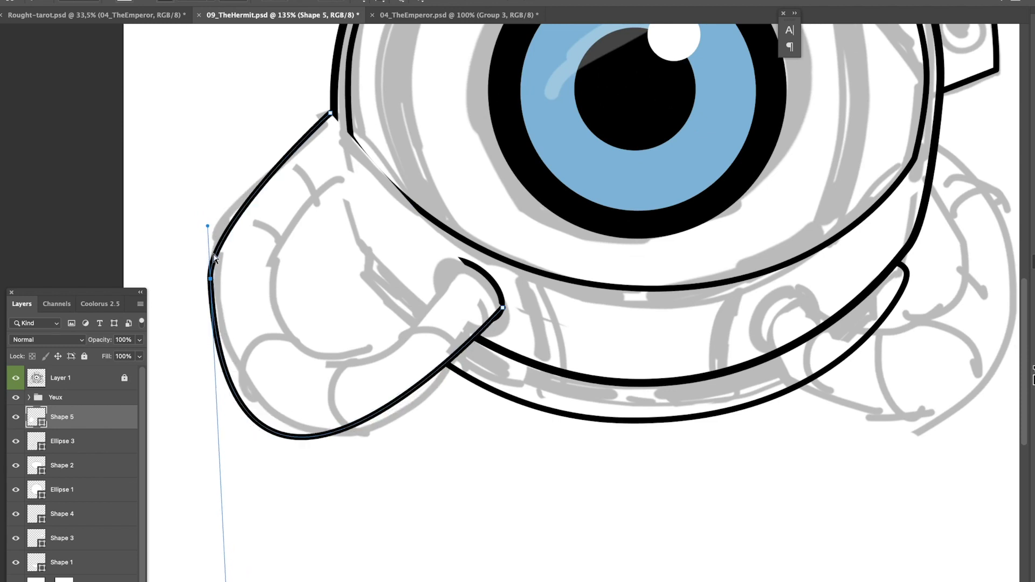
left_click_drag(308, 421, 357, 368)
left_click(259, 225, "alt")
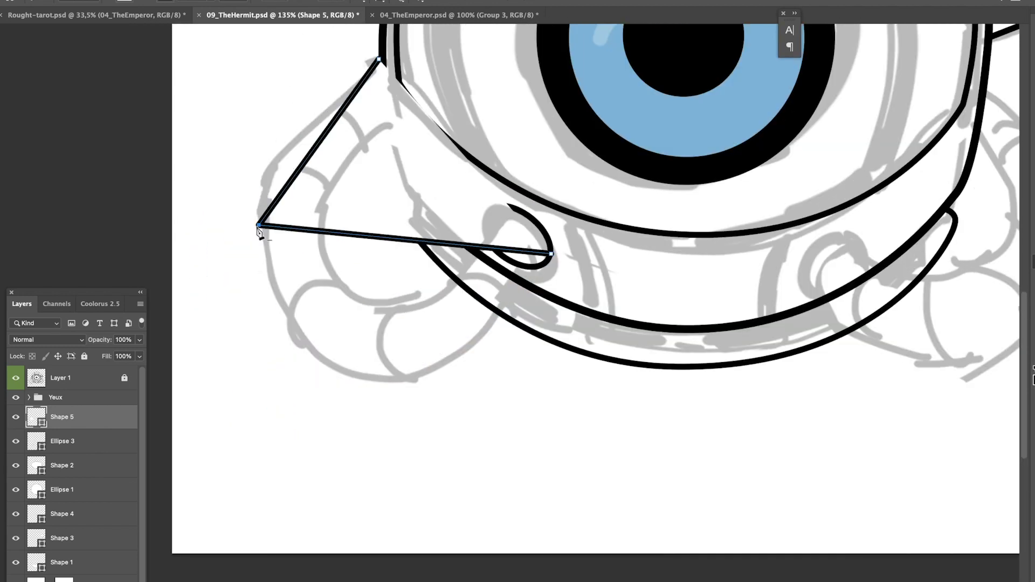
mouse_move(381, 238)
left_mouse_down()
mouse_move(364, 376)
mouse_move(147, 355)
left_mouse_up()
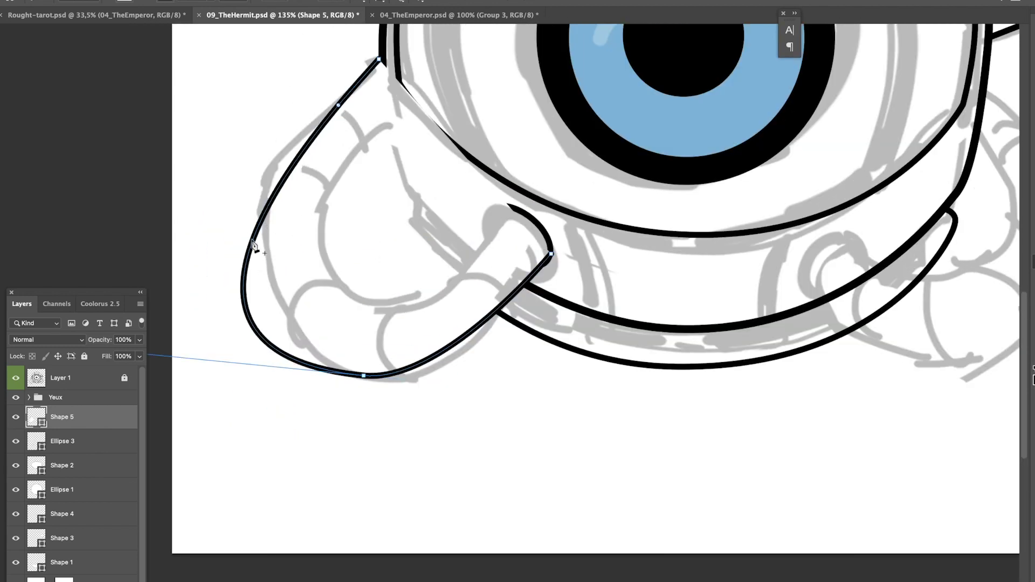
left_click_drag(258, 228, 265, 192)
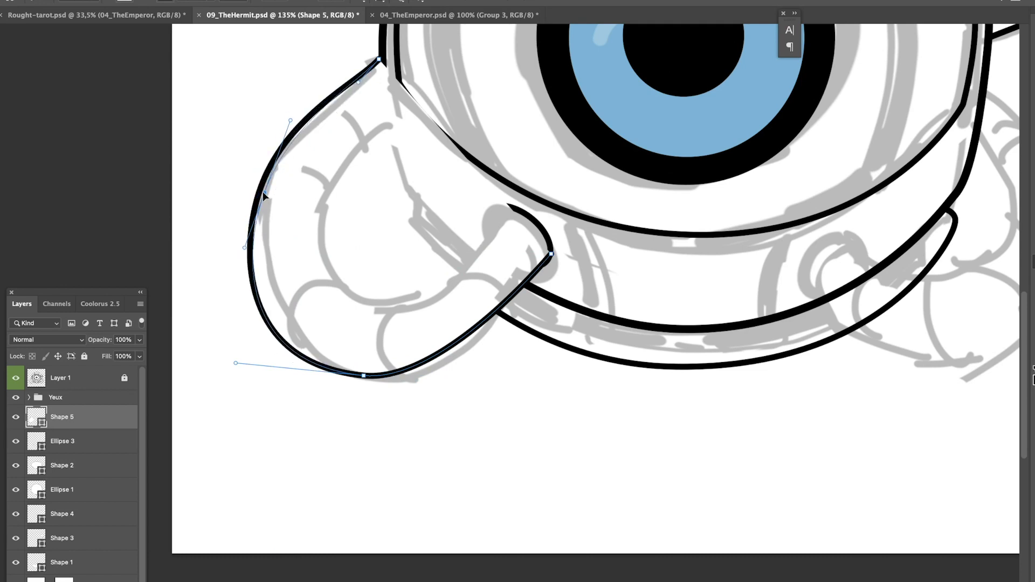
left_click(380, 59)
key("ctrl+z")
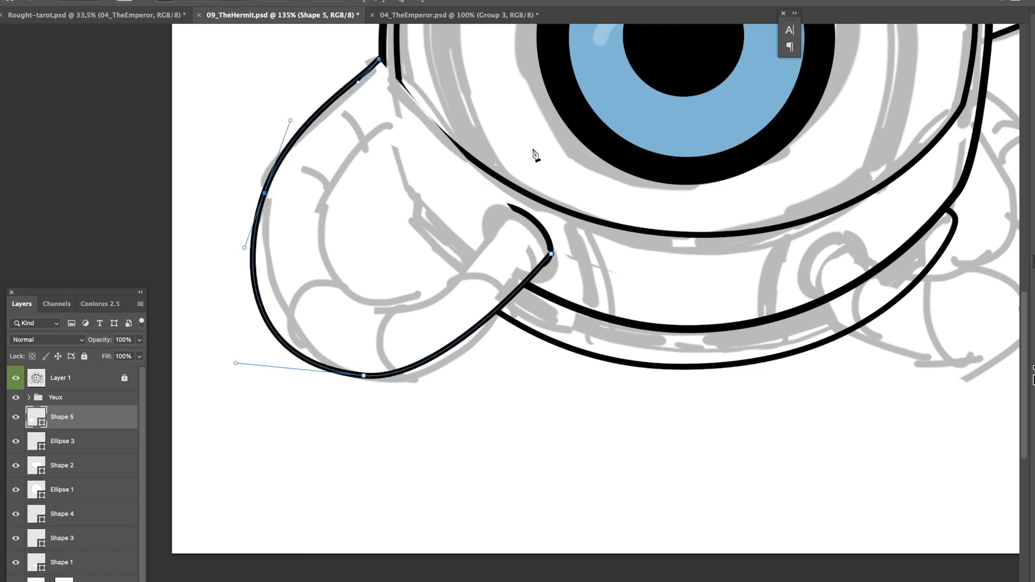
Set the tube's fill and close it with an inner curve over the oval's top
left_click(125, 2)
left_click(63, 26)
scroll(539, 270, "up", 2)
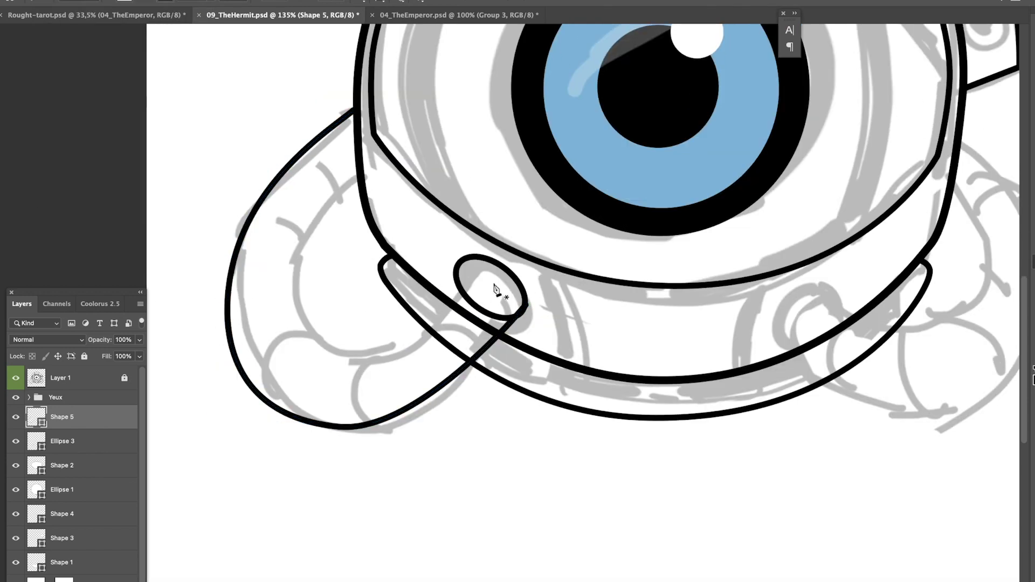
left_click(17, 418)
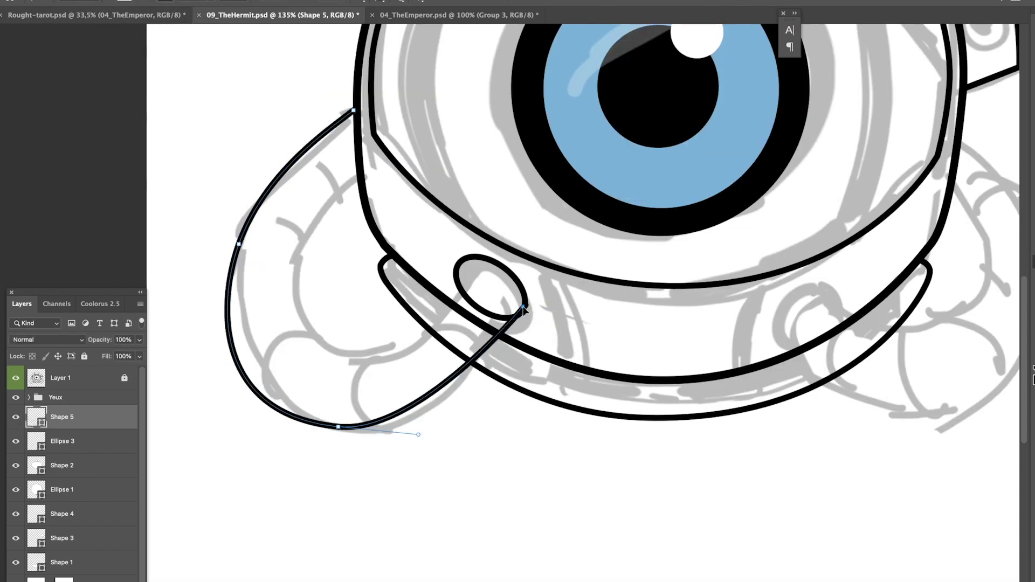
left_click(457, 264)
left_click_drag(497, 271, 482, 259)
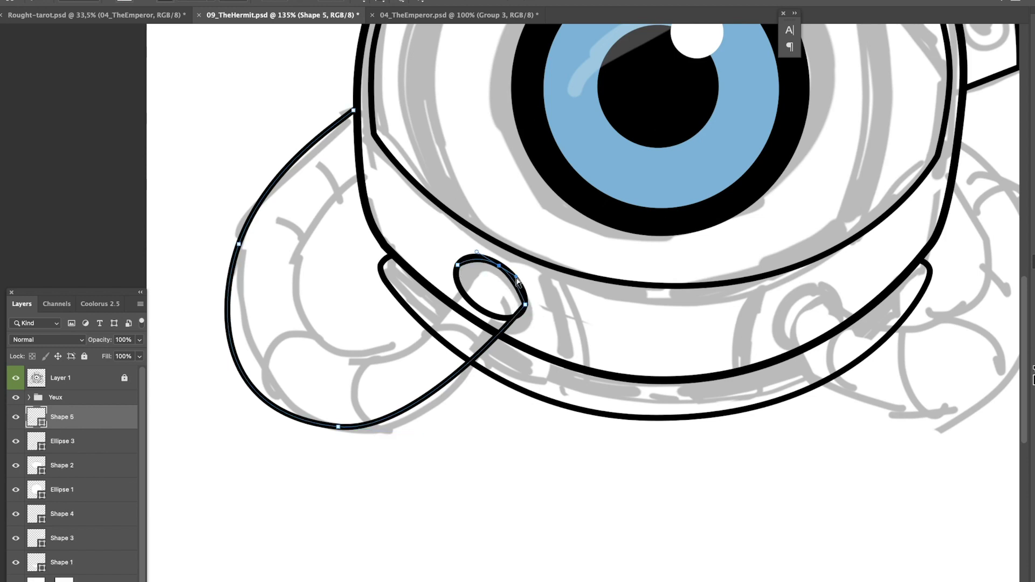
mouse_move(361, 179)
left_mouse_down()
mouse_move(365, 362)
mouse_move(284, 357)
left_mouse_up()
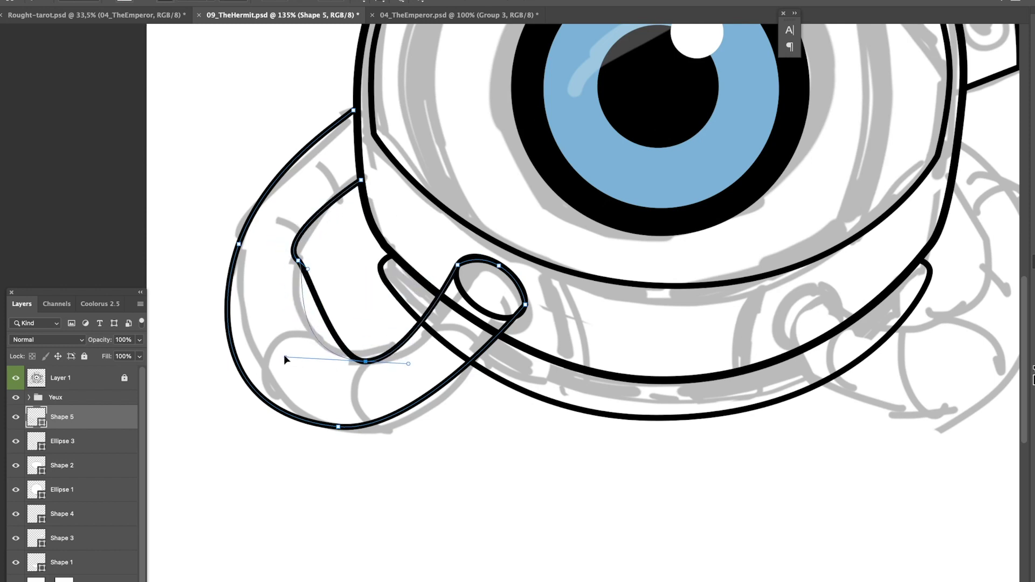
mouse_move(298, 261)
left_mouse_down()
mouse_move(302, 215)
mouse_move(294, 258)
left_mouse_up()
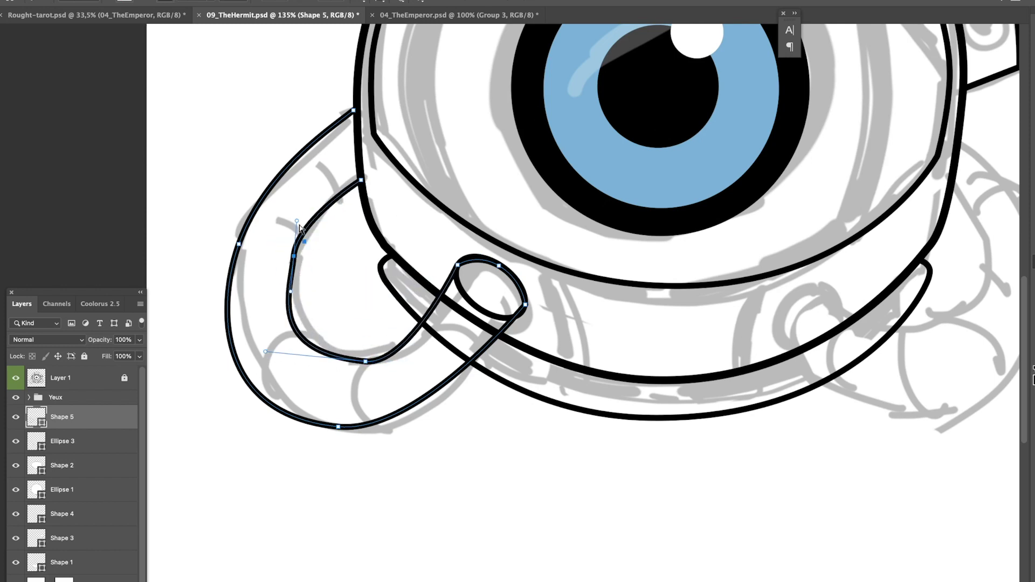
left_click_drag(366, 361, 360, 345)
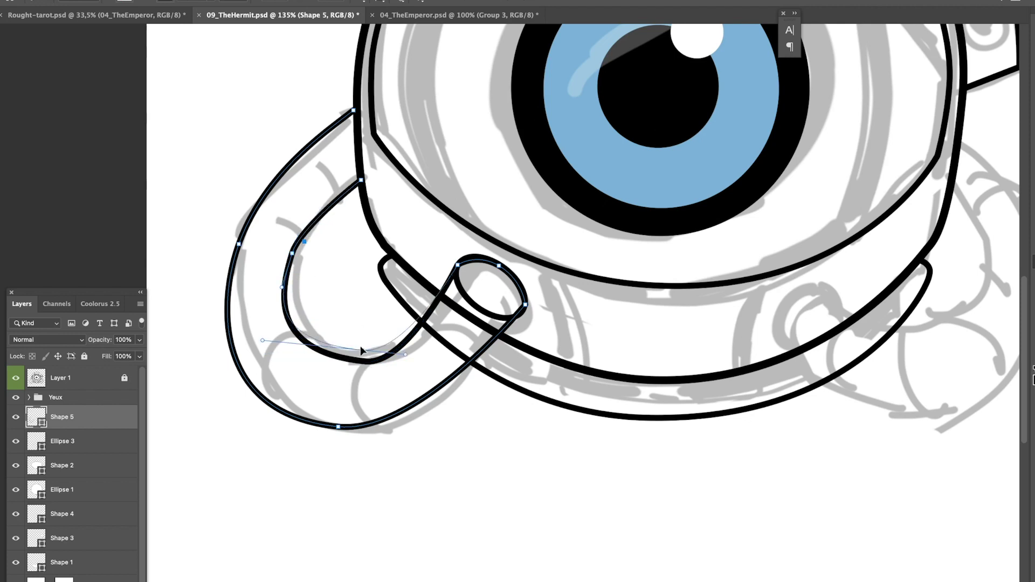
left_click_drag(364, 186, 352, 176)
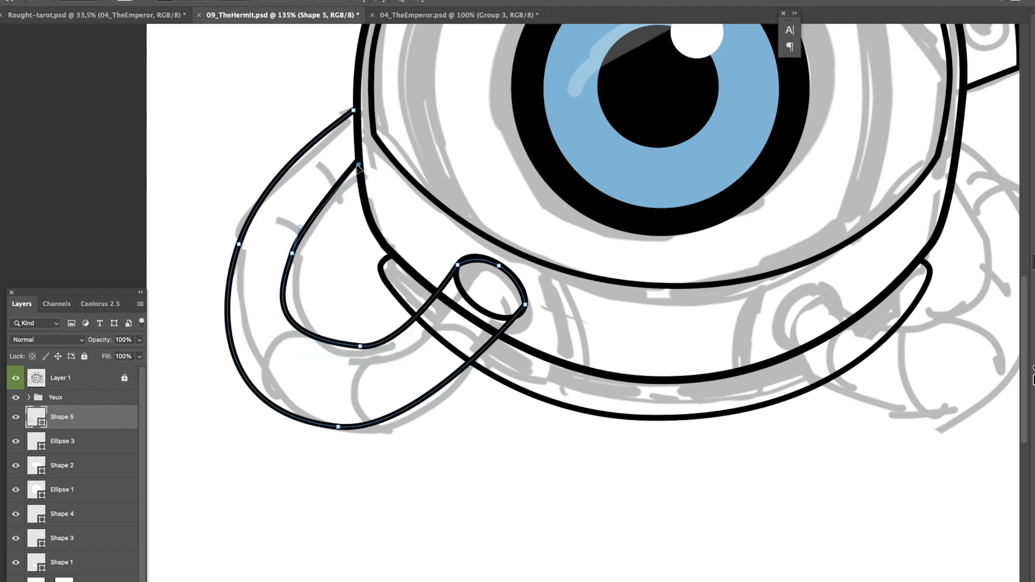
left_click_drag(313, 222, 303, 221)
key("Escape")
Lengthen the tube's bottom handle to widen its outer curve
scroll(338, 230, "down", 2)
left_click(244, 254)
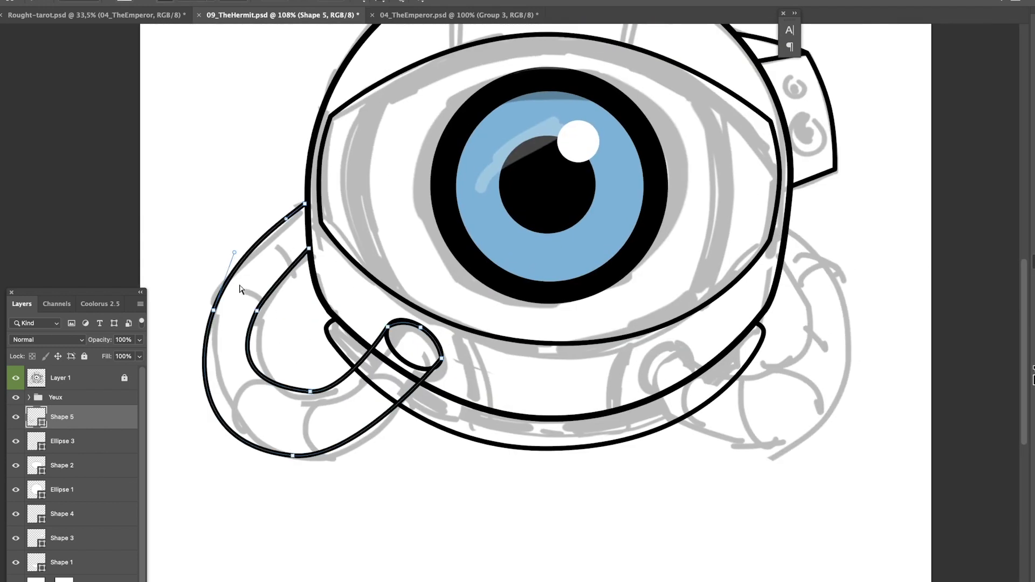
left_click(285, 221)
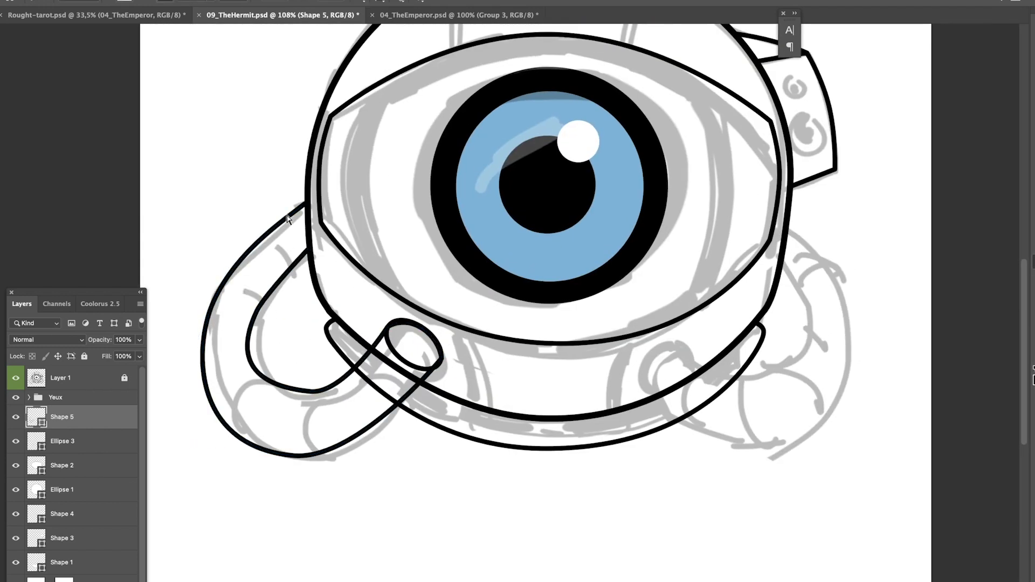
left_click(351, 457)
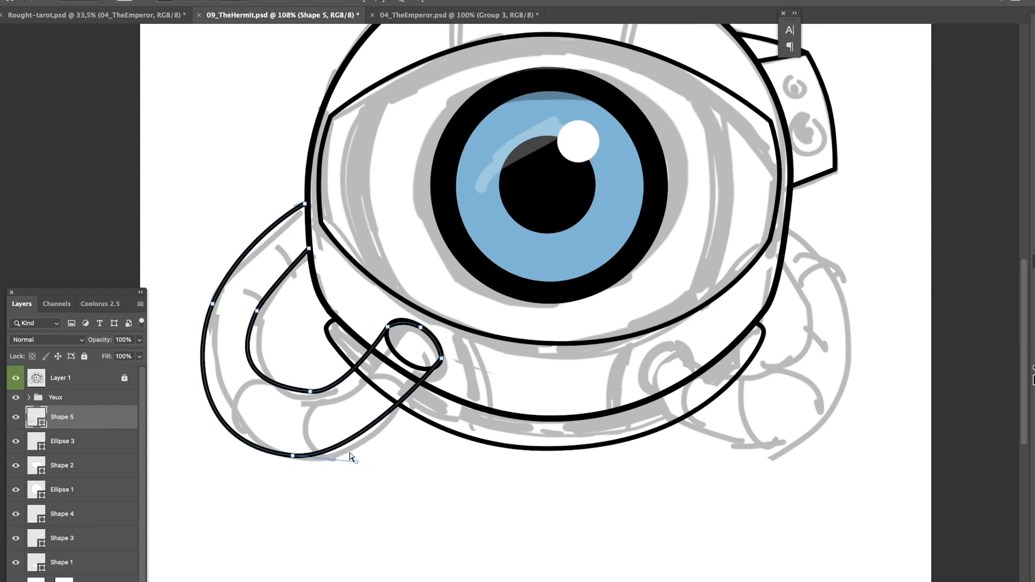
left_click_drag(356, 462, 403, 456)
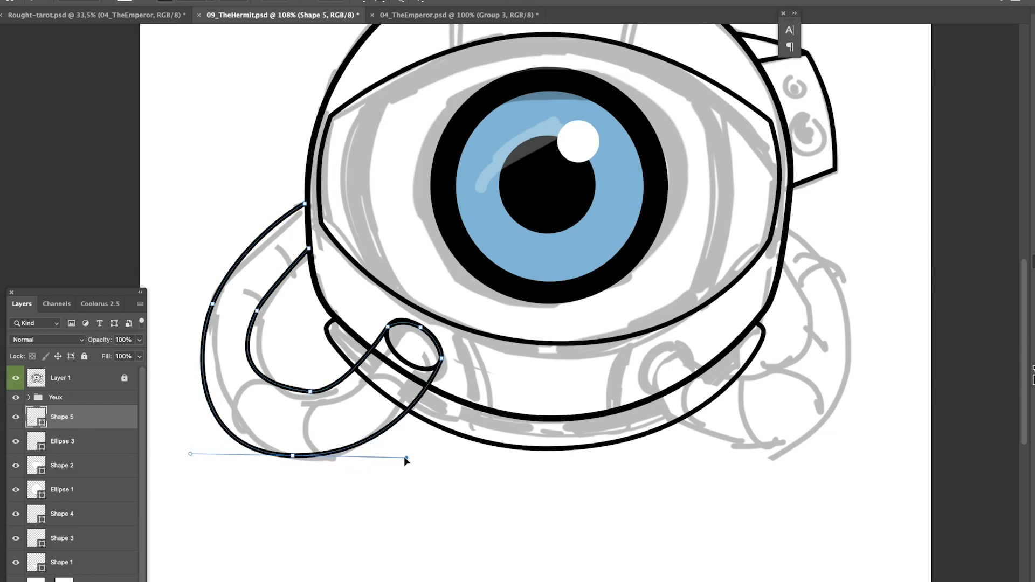
key("Return")
scroll(336, 269, "down", 1)
Hide the grey sketch Layer 1 and smooth the tube's inner curve handle
left_click(336, 269)
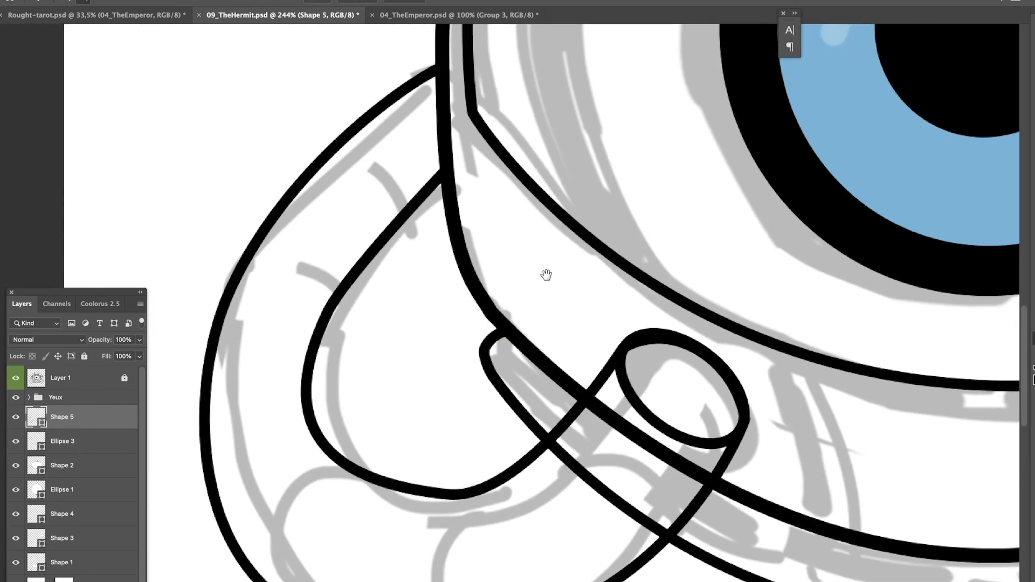
left_click(16, 378)
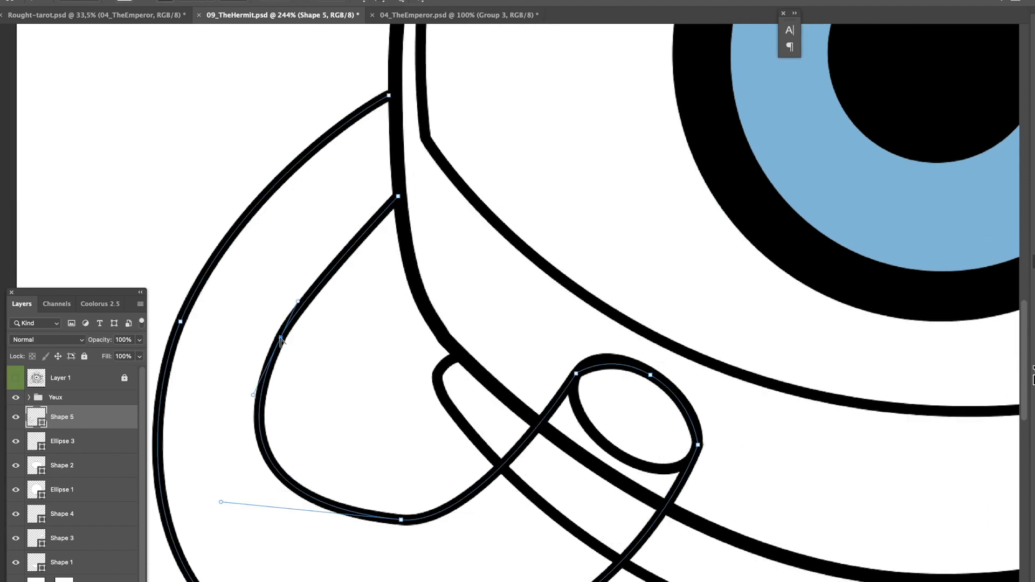
left_click_drag(316, 278, 312, 265)
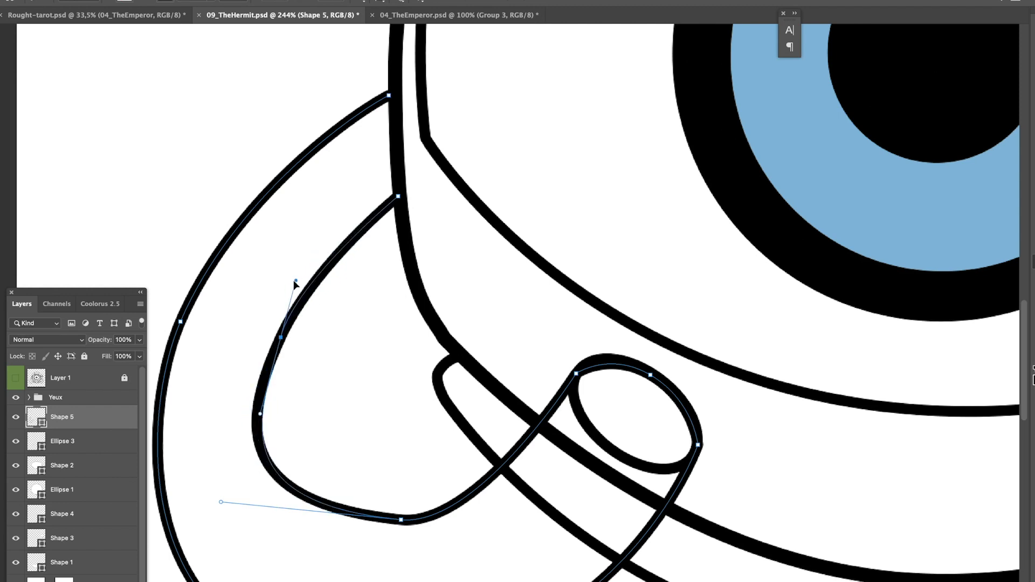
left_click_drag(312, 265, 305, 284)
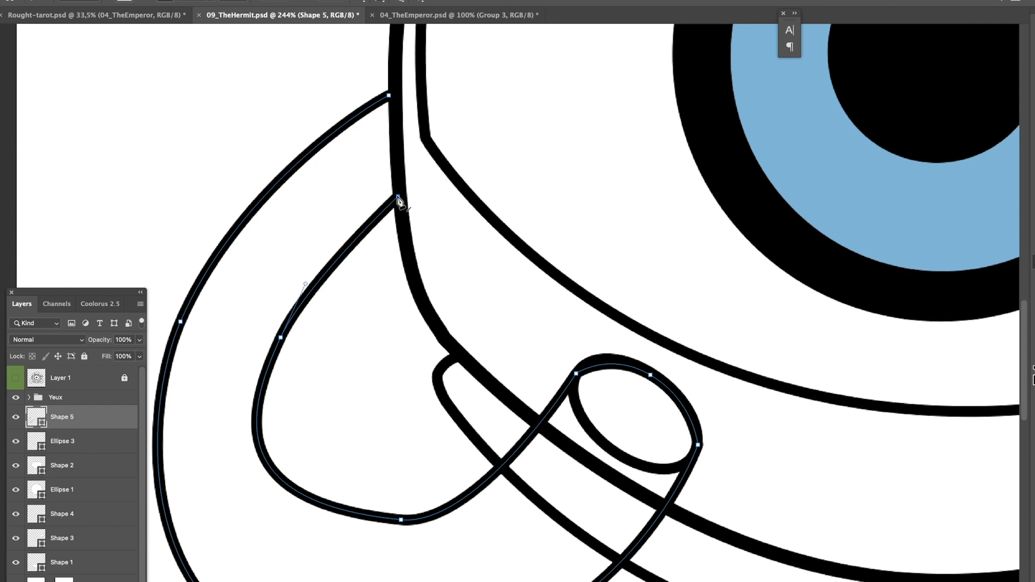
right_click(398, 198)
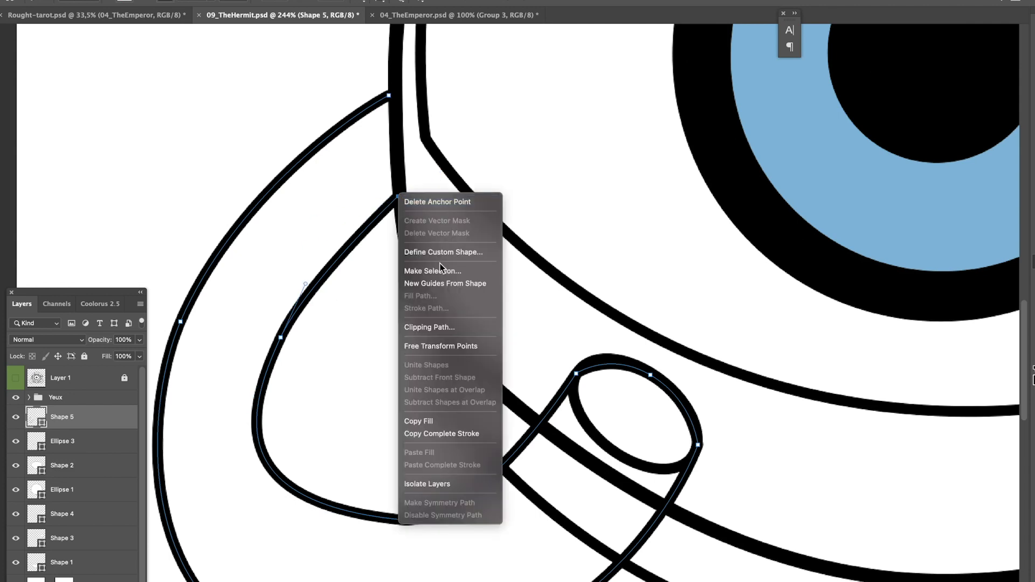
left_click(334, 316)
left_click_drag(305, 284, 306, 273)
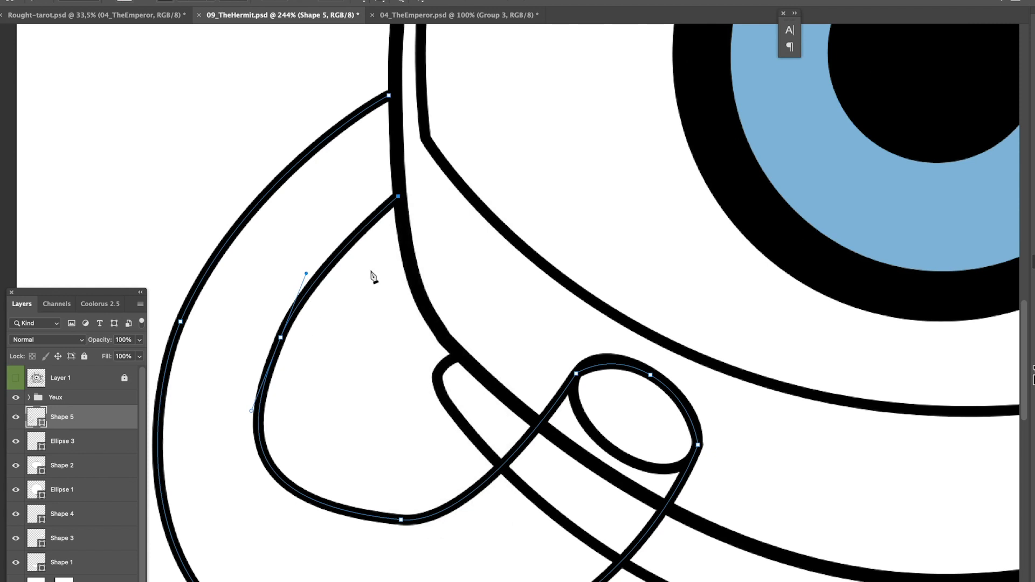
scroll(379, 216, "down", 1)
left_click_drag(398, 183, 402, 176)
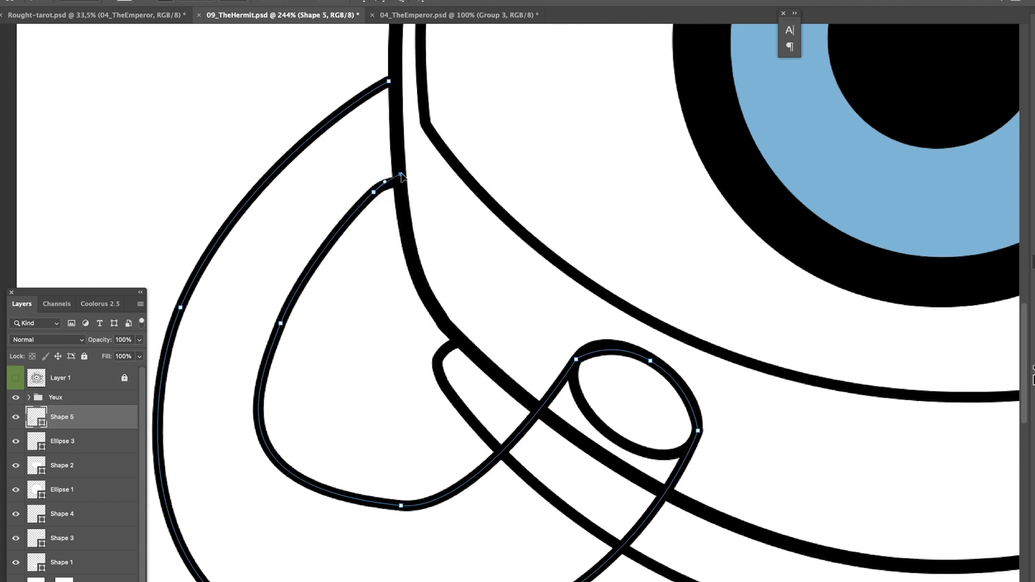
Reshape the outer curve near its top and tighten the inner curve's bottom point
left_click(389, 82)
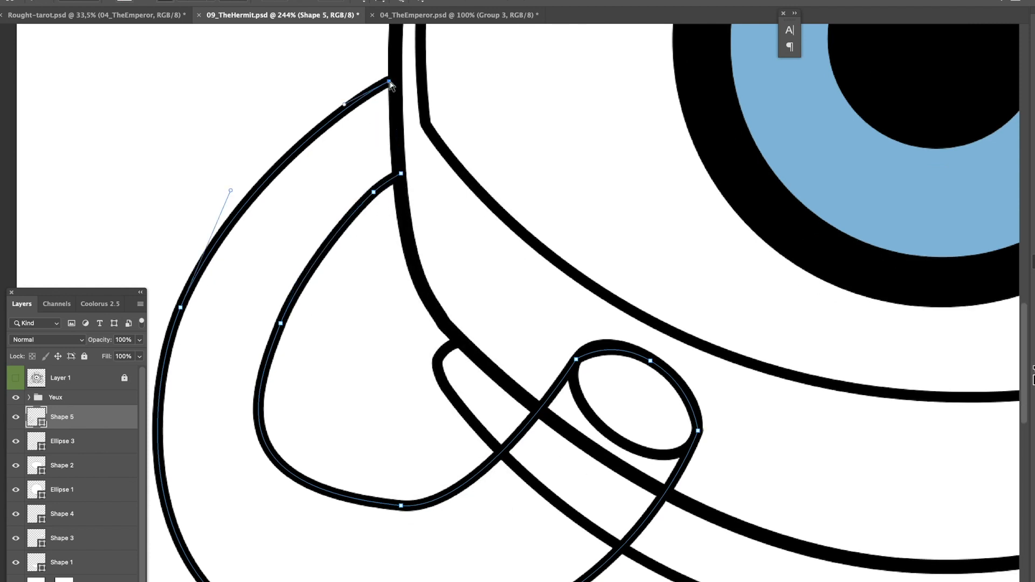
left_click_drag(359, 103, 357, 98)
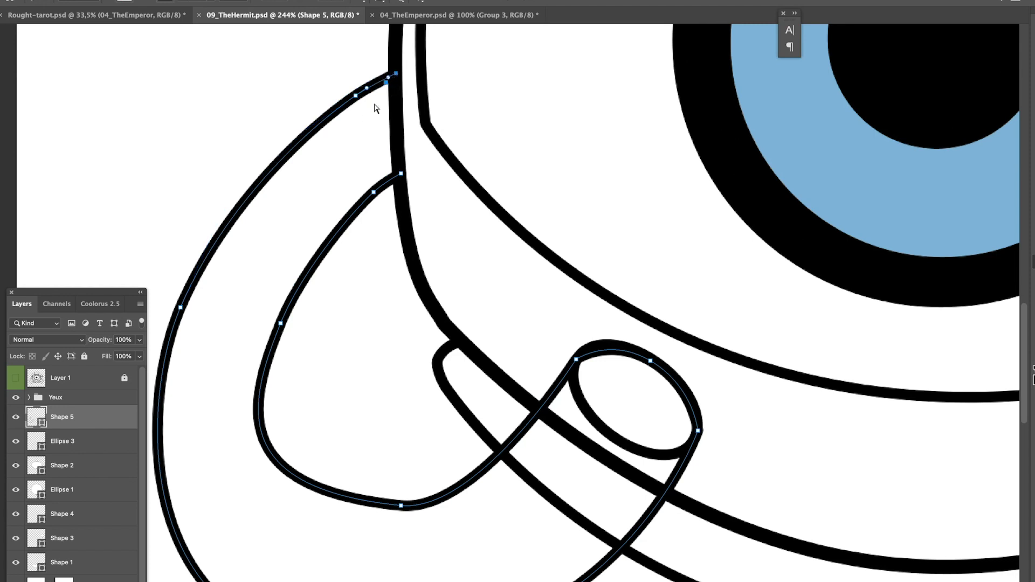
scroll(394, 76, "down", 10)
scroll(434, 247, "up", 5)
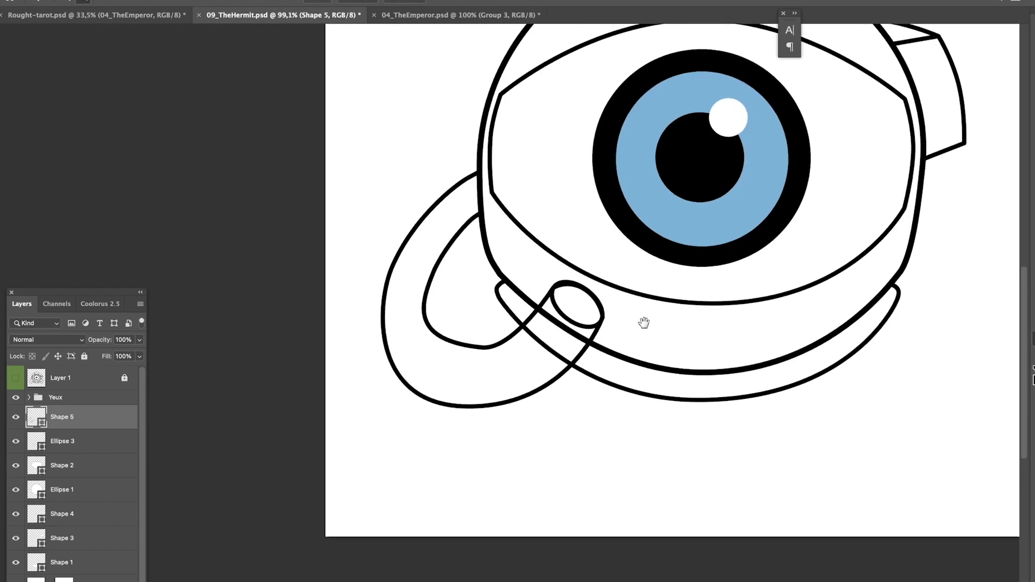
scroll(512, 312, "up", 3)
left_click(433, 373)
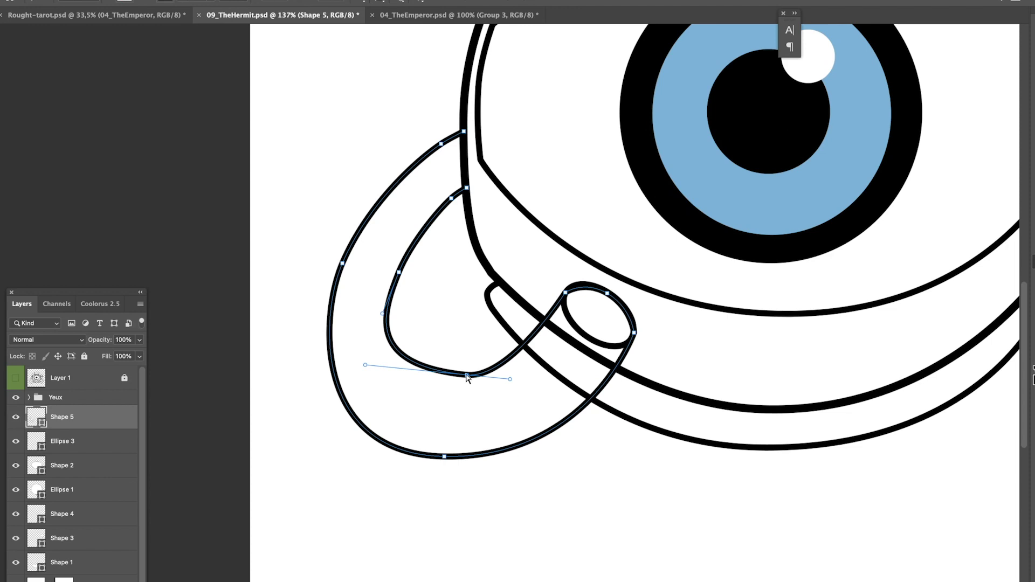
left_click_drag(467, 377, 444, 377)
left_click_drag(344, 365, 375, 365)
left_click(462, 478)
left_click(428, 401)
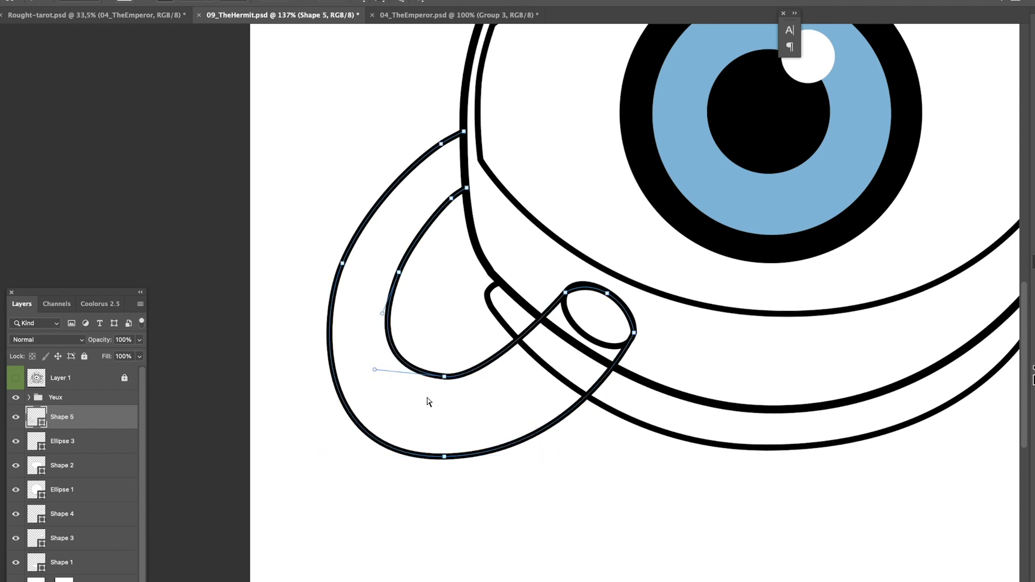
scroll(429, 328, "down", 5)
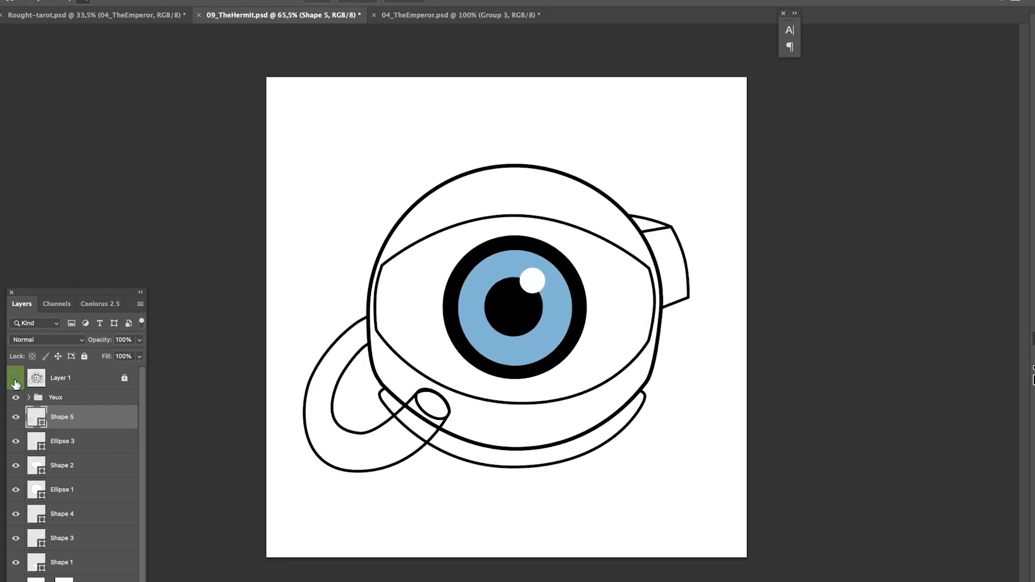
Duplicate the left hose loop (Shape 5), flip the copy, and place it on the right side
left_click(16, 377)
key("ctrl+j")
key("ctrl+t")
right_click(540, 357)
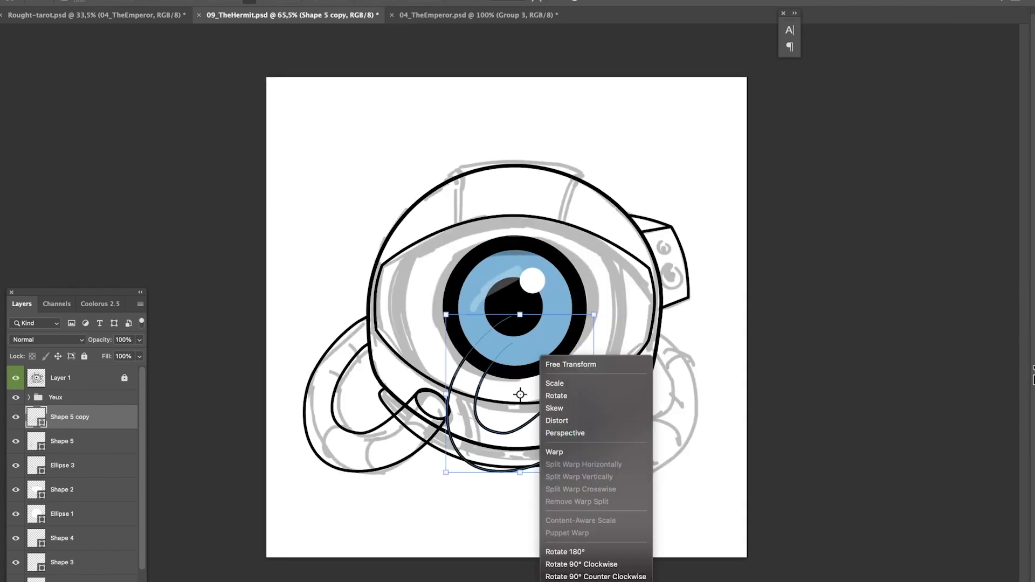
mouse_move(539, 475)
left_mouse_down()
mouse_move(665, 474)
mouse_move(656, 456)
left_mouse_up()
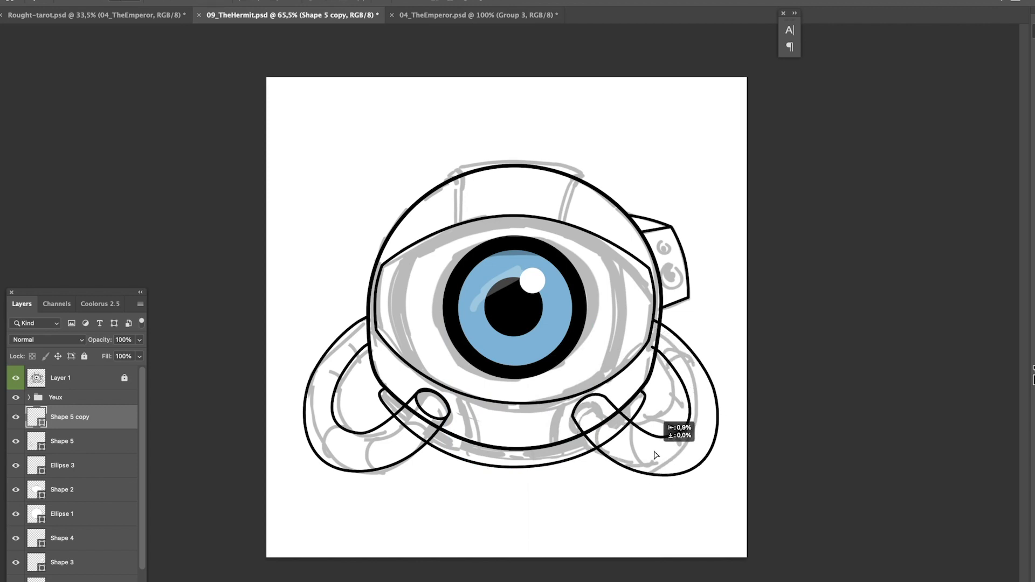
Hide Ellipse 3, select the left loop, and remove the mirrored loop copy
scroll(404, 417, "up", 3)
left_click(477, 432, "ctrl")
key("ctrl+comma")
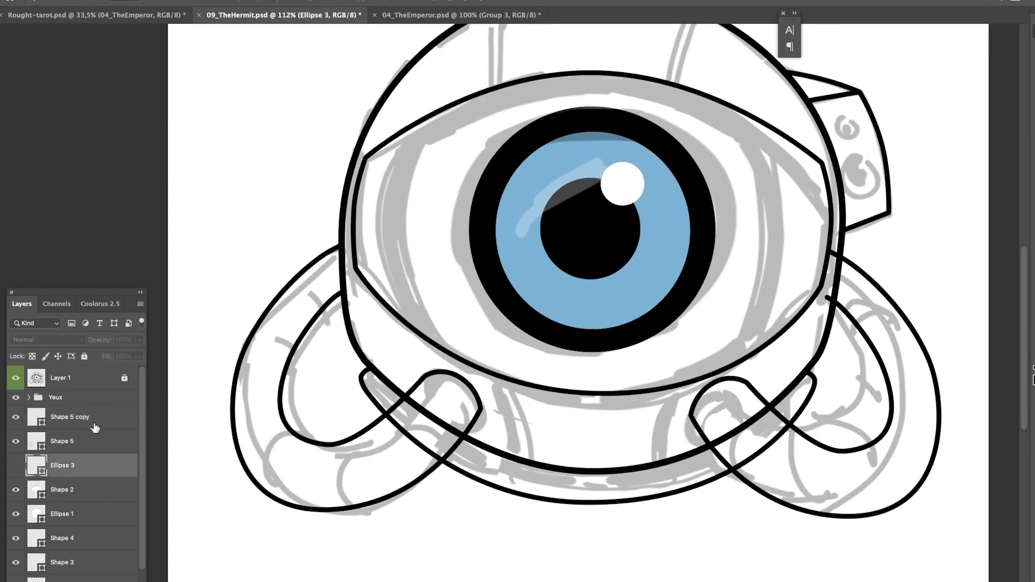
scroll(433, 456, "up", 2)
left_click(502, 412, "ctrl")
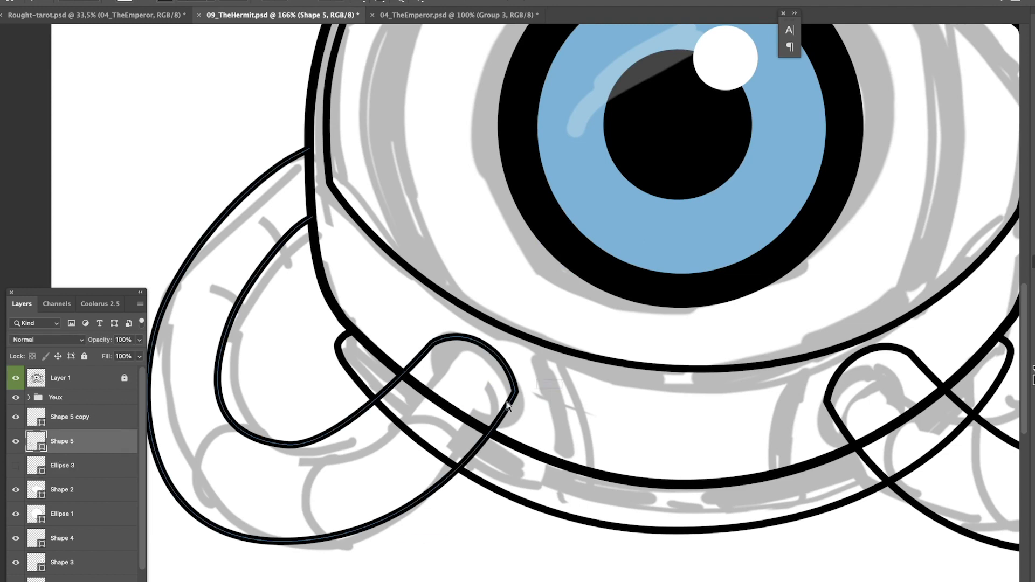
scroll(574, 392, "up", 1)
scroll(575, 392, "down", 2)
left_click_drag(574, 392, 755, 410)
Reshape Shape 5's anchors so the loop's inner and outer curves follow the sketch
left_click(516, 368)
mouse_move(581, 418)
left_mouse_down()
mouse_move(602, 427)
mouse_move(584, 417)
left_mouse_up()
left_click_drag(581, 508, 491, 509)
left_click_drag(466, 289, 474, 294)
left_click_drag(541, 188, 558, 182)
left_click(583, 222)
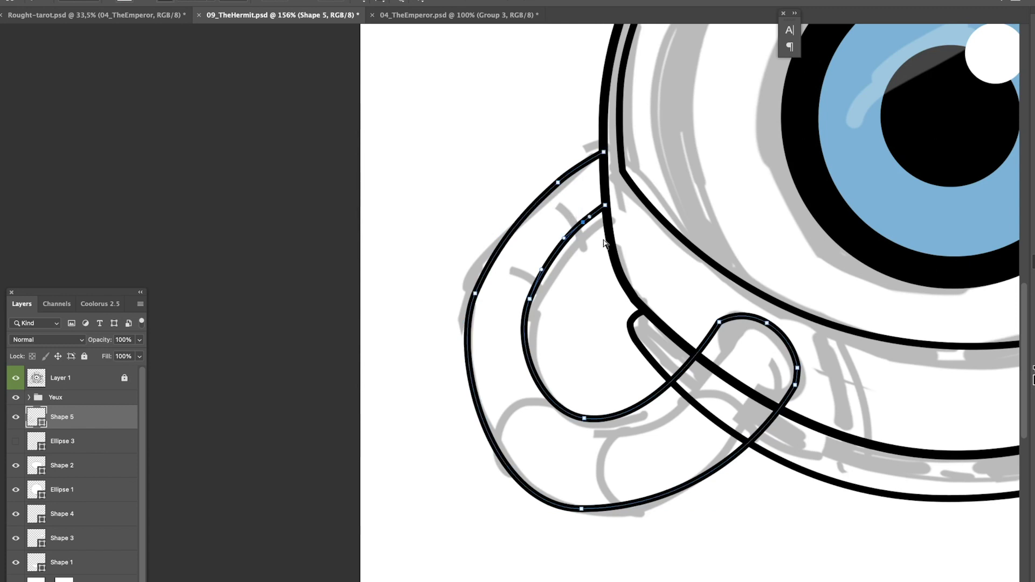
key("p")
left_click(623, 276)
key("ctrl+z")
key("ctrl+minus")
key("ctrl+minus")
key("ctrl+minus")
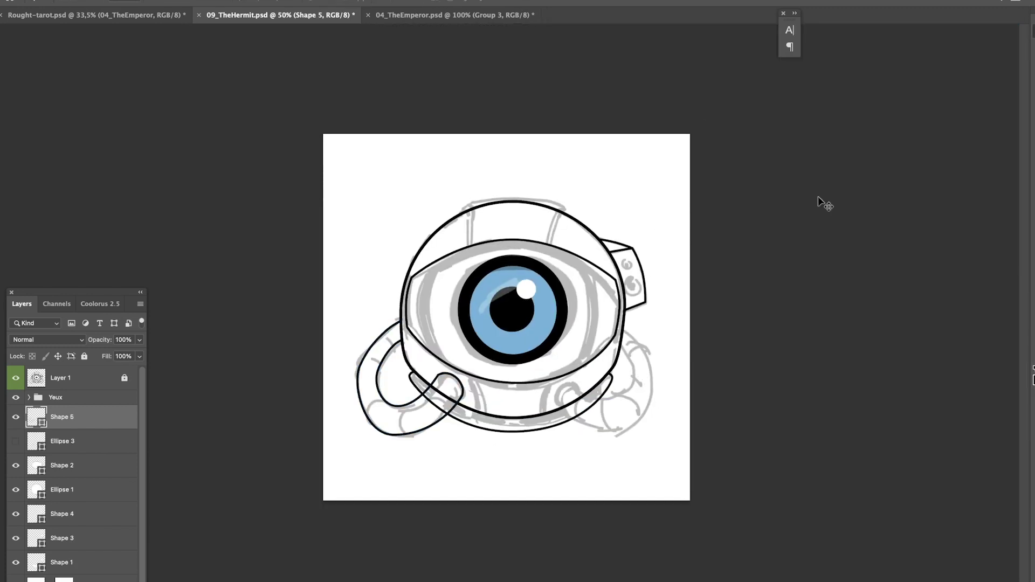
Centre the 09_TheHermit copy 2 robot on the third card in Prez.psd, then return to 09_TheHermit.psd
left_click(179, 4)
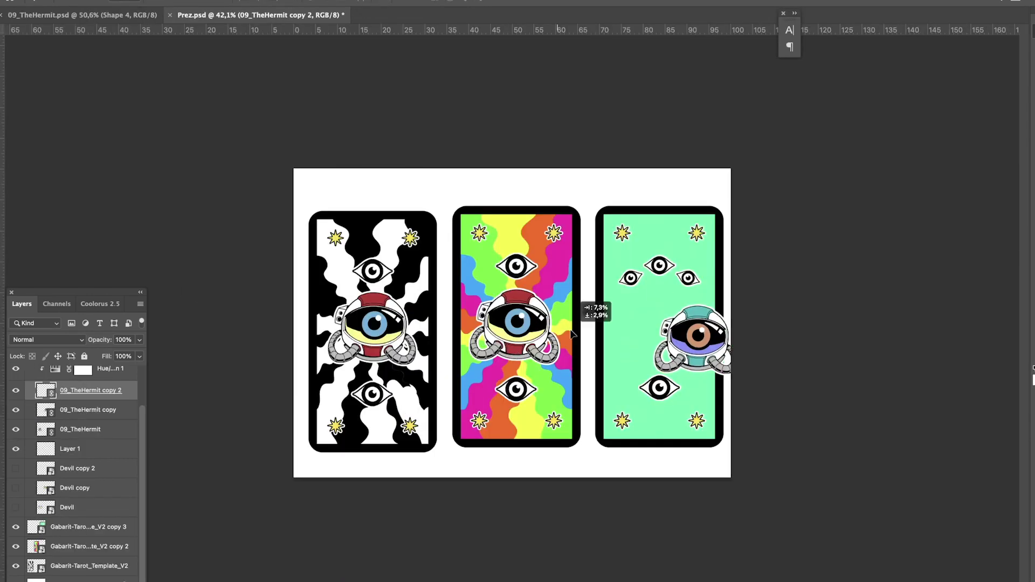
left_click_drag(686, 338, 619, 317)
scroll(480, 323, "up", 3)
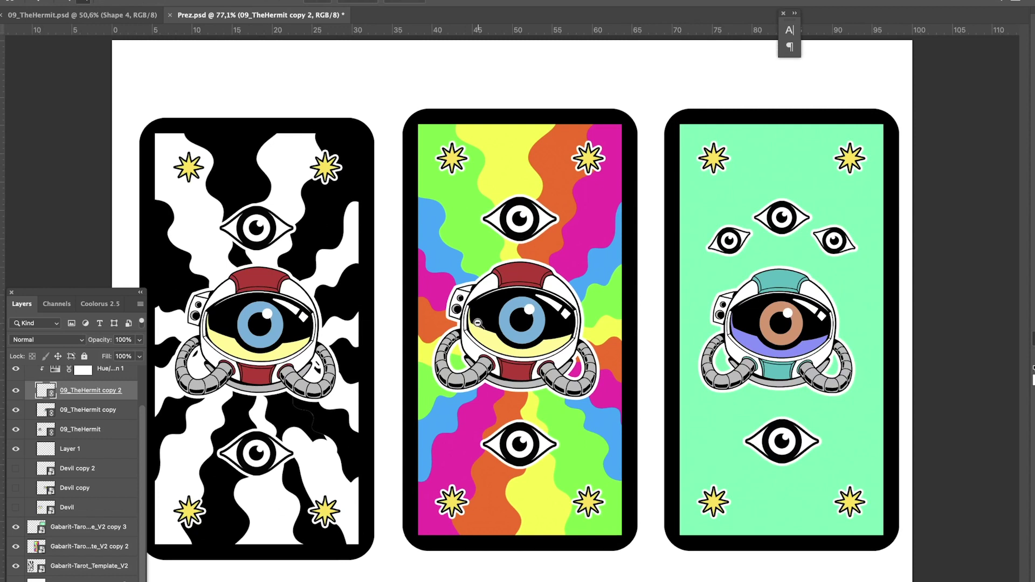
left_click_drag(274, 336, 270, 342)
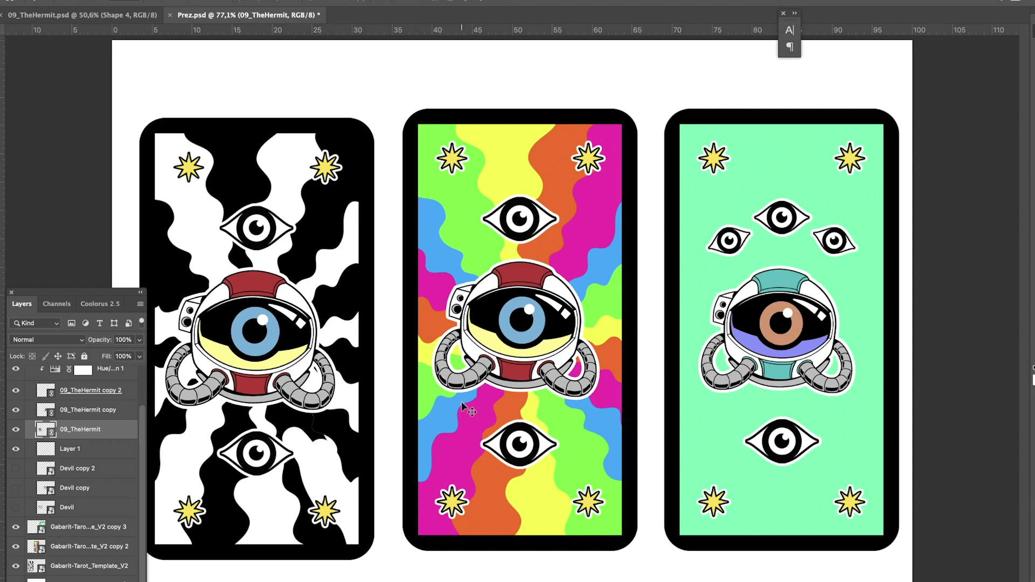
left_click(122, 15)
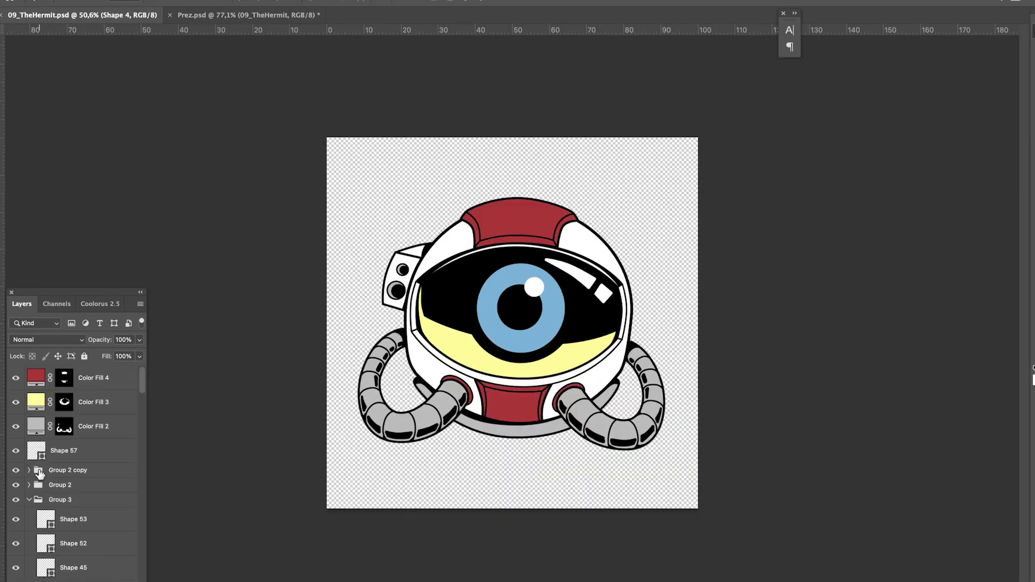
Change the helmet shell's Color Fill 5 from blue to bright yellow
double_click(40, 454)
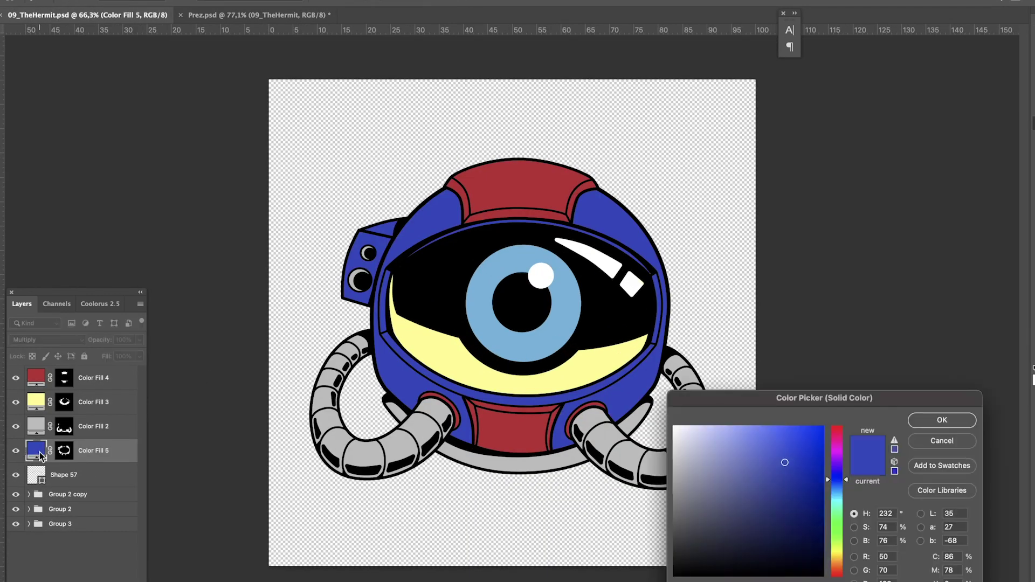
left_click_drag(831, 495, 844, 561)
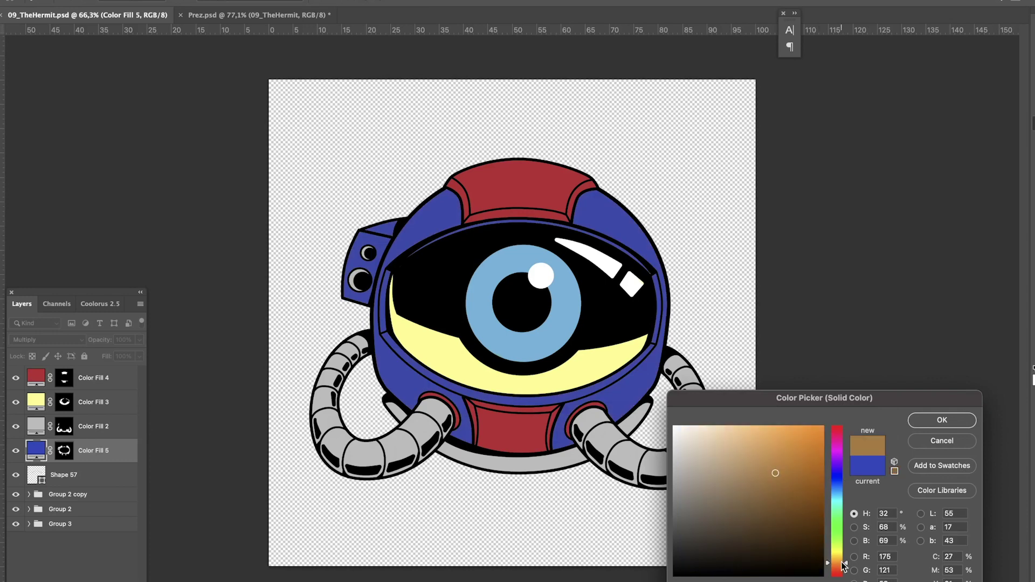
left_click(812, 426)
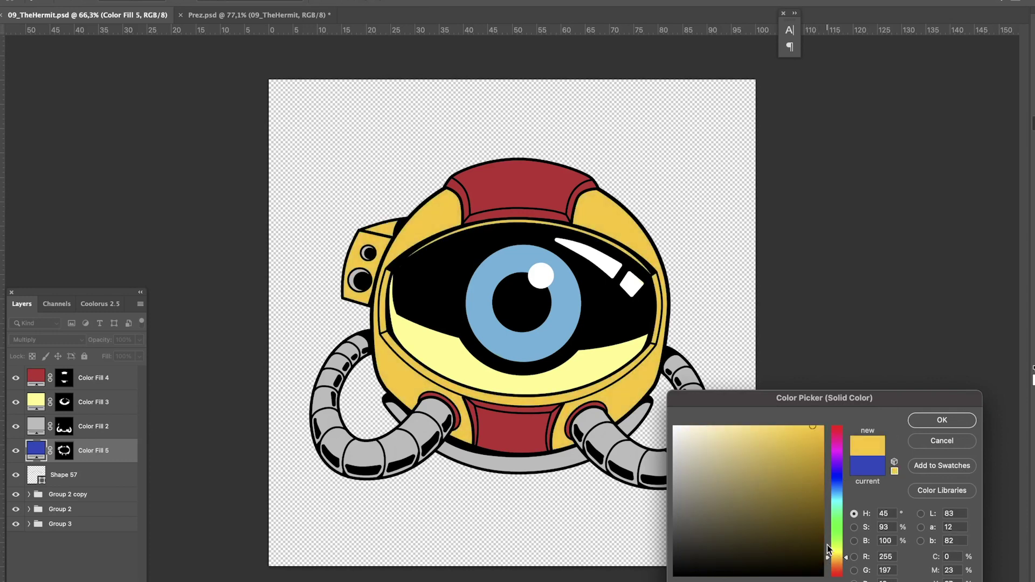
left_click_drag(837, 559, 837, 556)
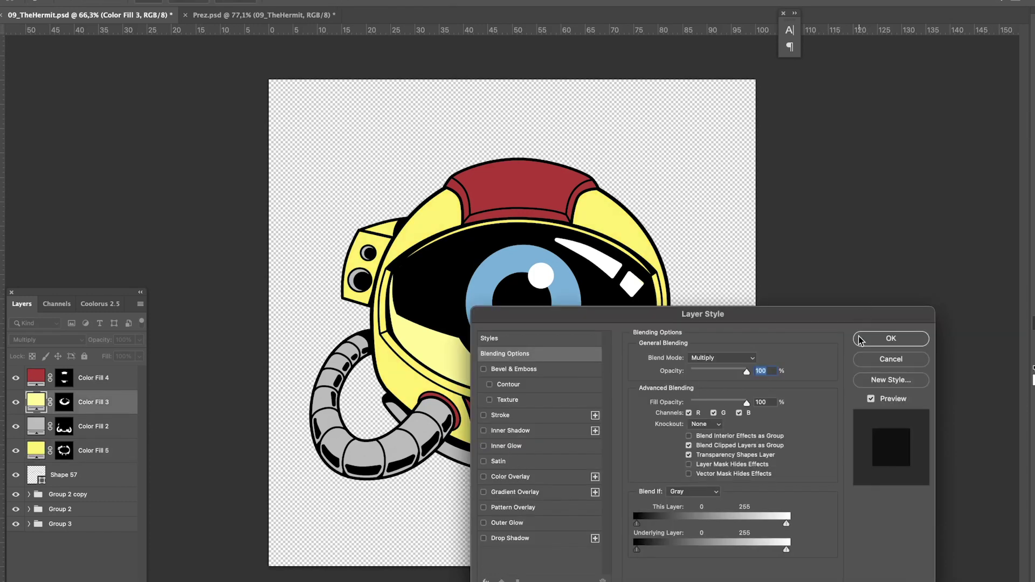
left_click(891, 338)
Make the lower visor's Color Fill 3 a darker blue
double_click(35, 401)
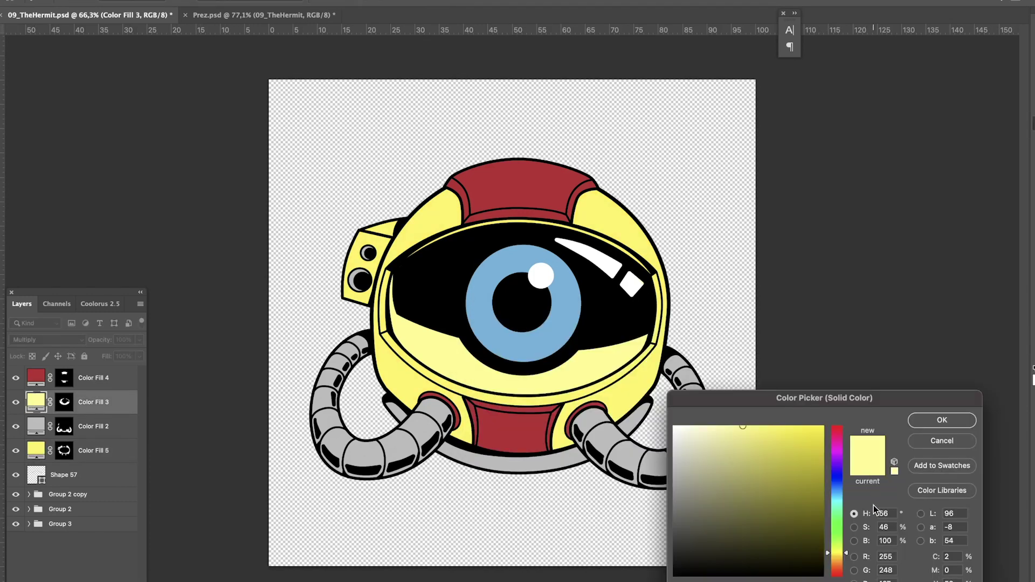
left_click(837, 489)
mouse_move(784, 524)
left_mouse_down()
mouse_move(818, 451)
mouse_move(832, 448)
left_mouse_up()
left_click(943, 420)
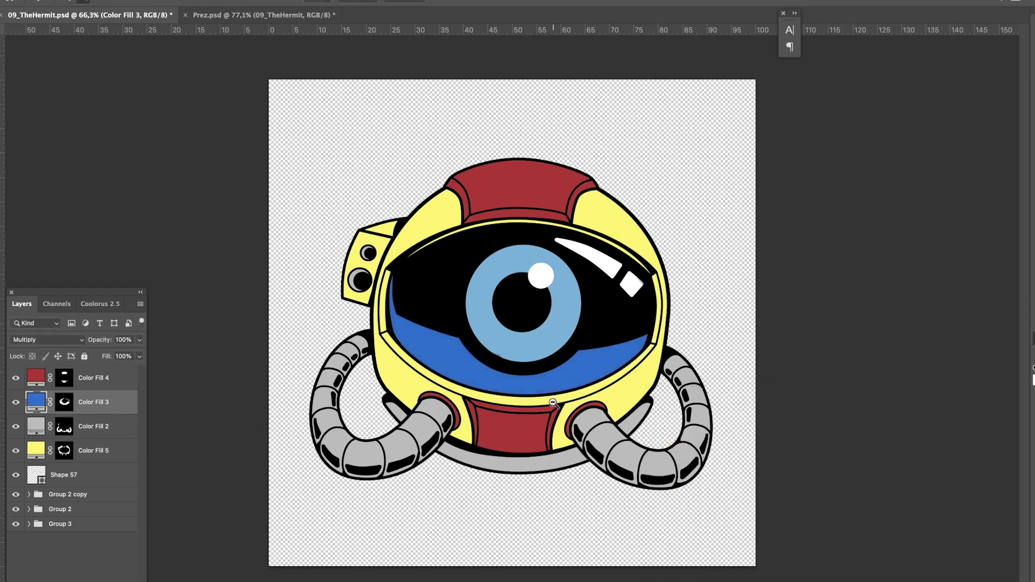
Recolour the red panels' Color Fill 4 toward orange
left_click(482, 429)
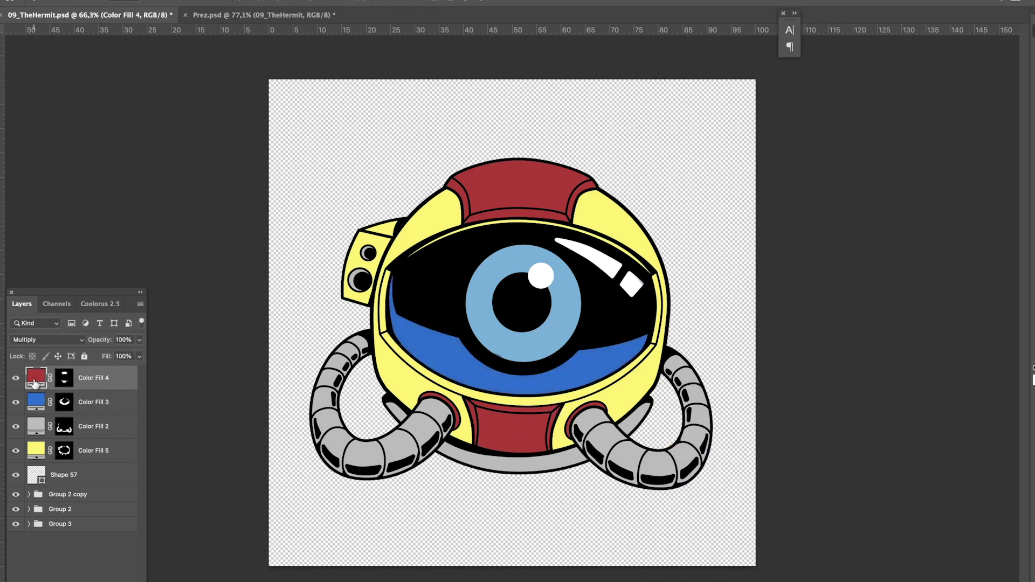
left_click(844, 538)
left_click(794, 434)
left_click_drag(837, 562, 836, 576)
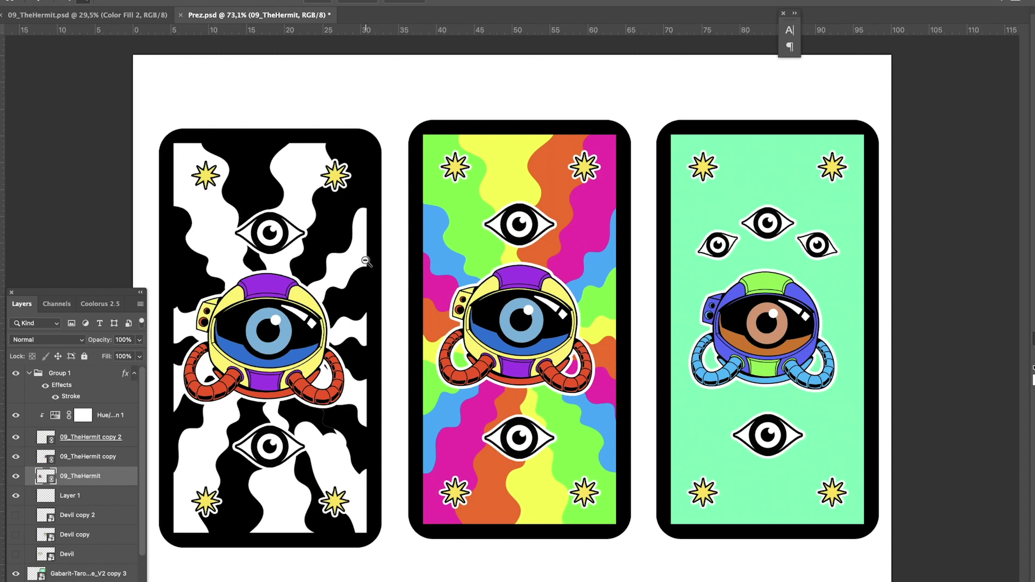
Shift the third card robot's hue with Hue/Saturation so it turns cyan, pink and green
left_click_drag(357, 308, 289, 314)
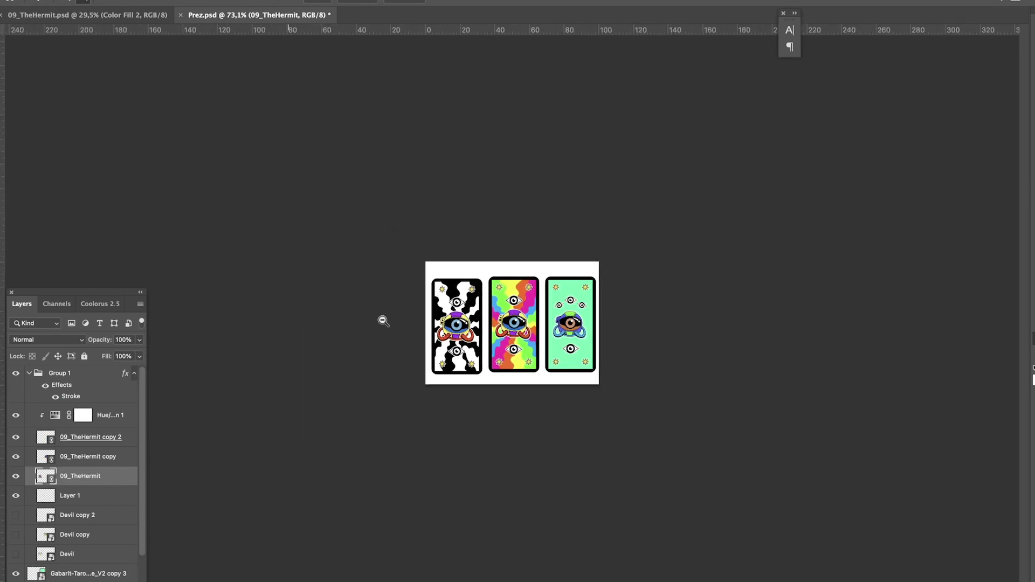
key("ctrl+z")
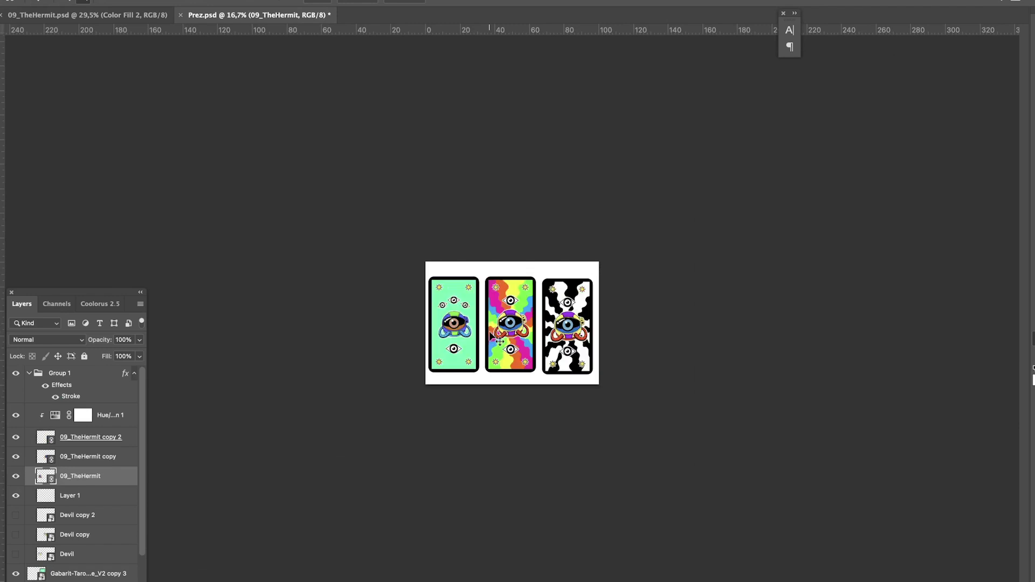
key("ctrl+shift+z")
left_click_drag(498, 350, 574, 360)
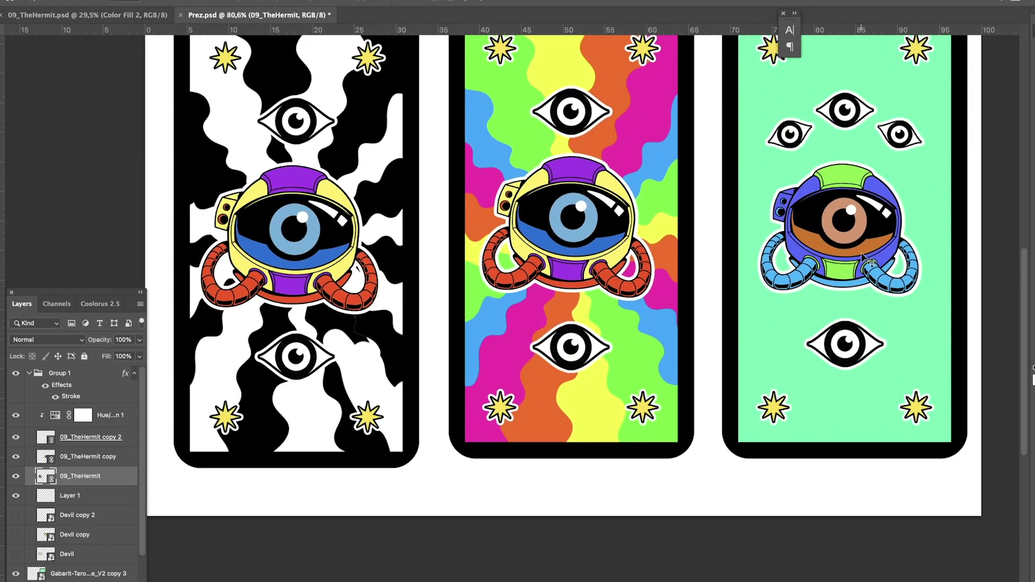
left_click(859, 259, "ctrl")
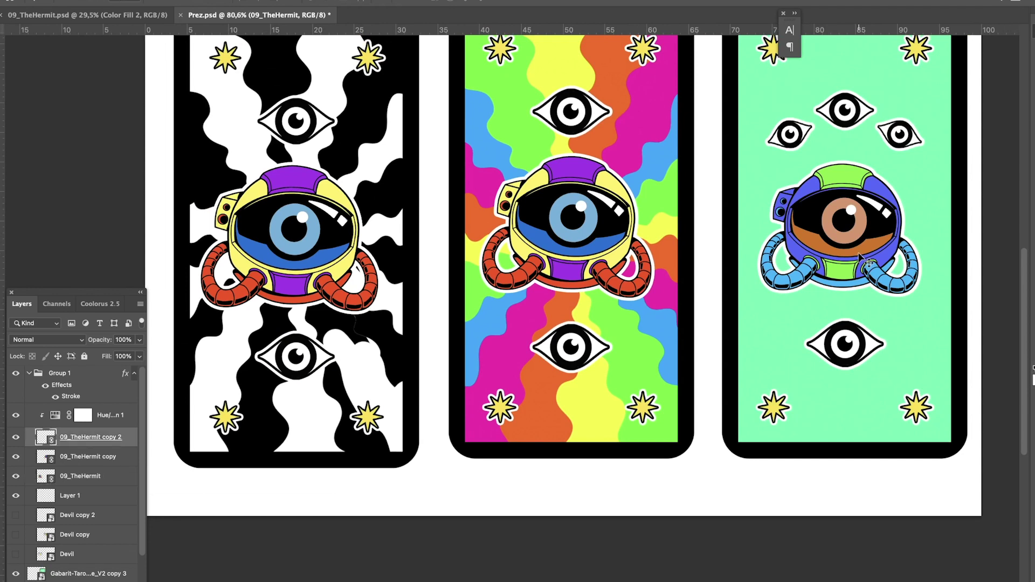
double_click(56, 417)
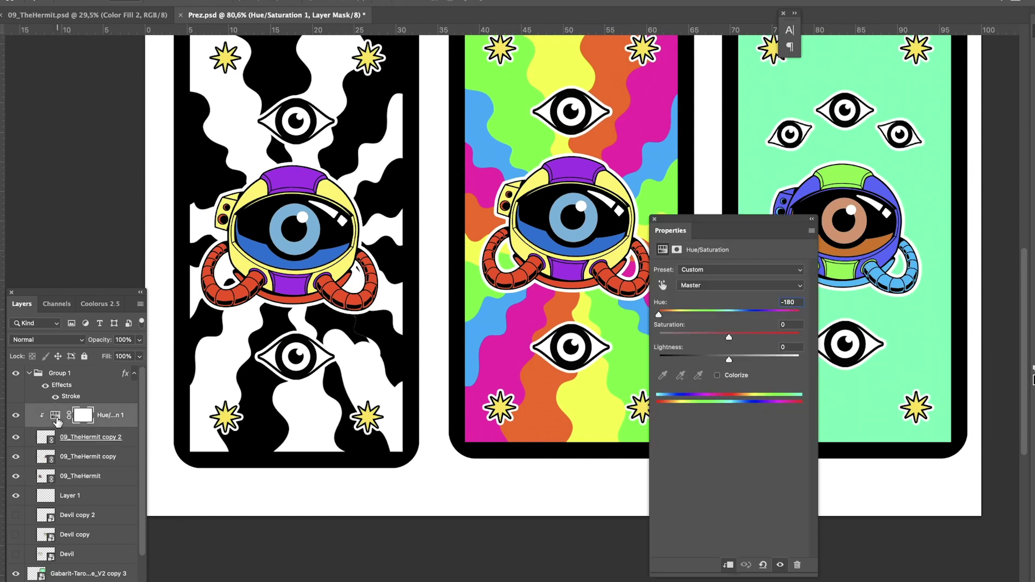
left_click_drag(679, 314, 748, 314)
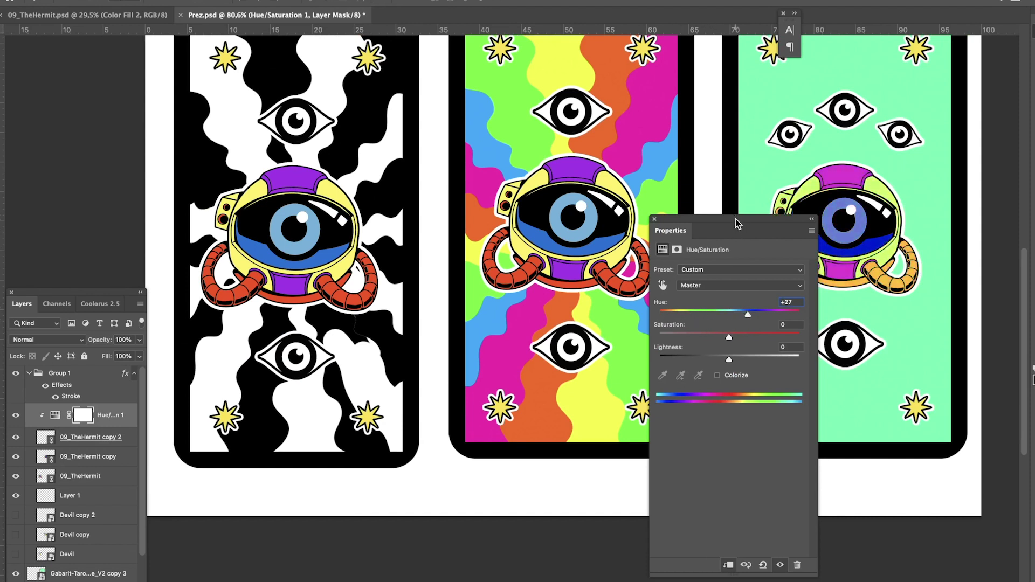
left_click_drag(735, 216, 599, 258)
mouse_move(612, 355)
left_mouse_down()
mouse_move(661, 360)
mouse_move(550, 374)
mouse_move(690, 282)
left_mouse_up()
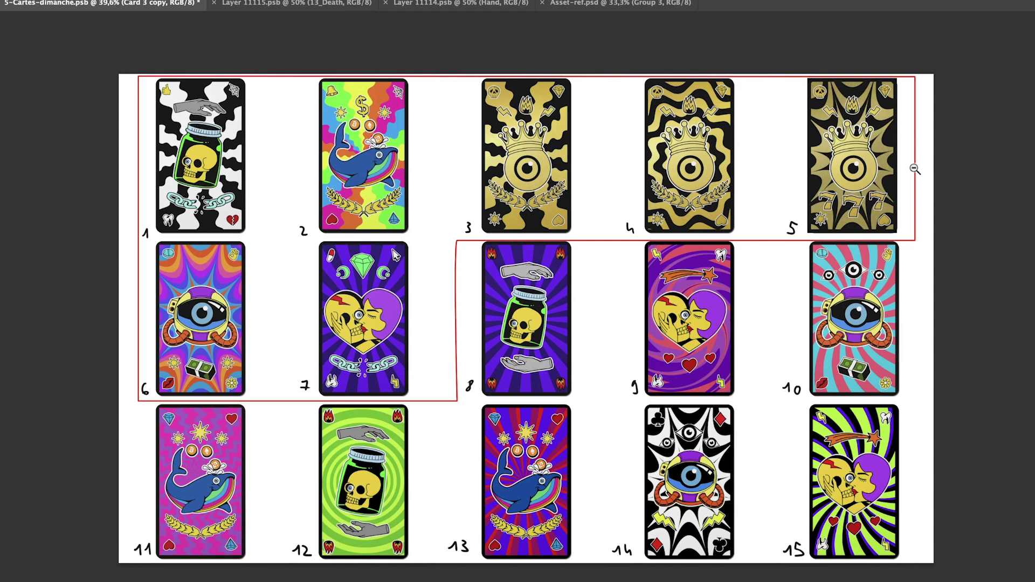
scroll(915, 169, "up", 3)
scroll(760, 409, "up", 3)
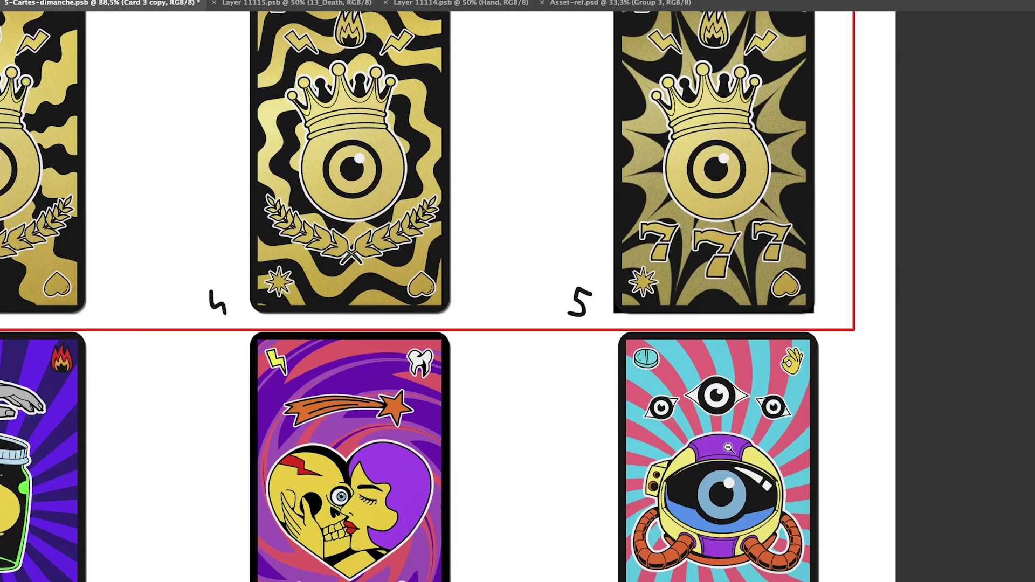
scroll(755, 366, "up", 2)
scroll(749, 323, "down", 5)
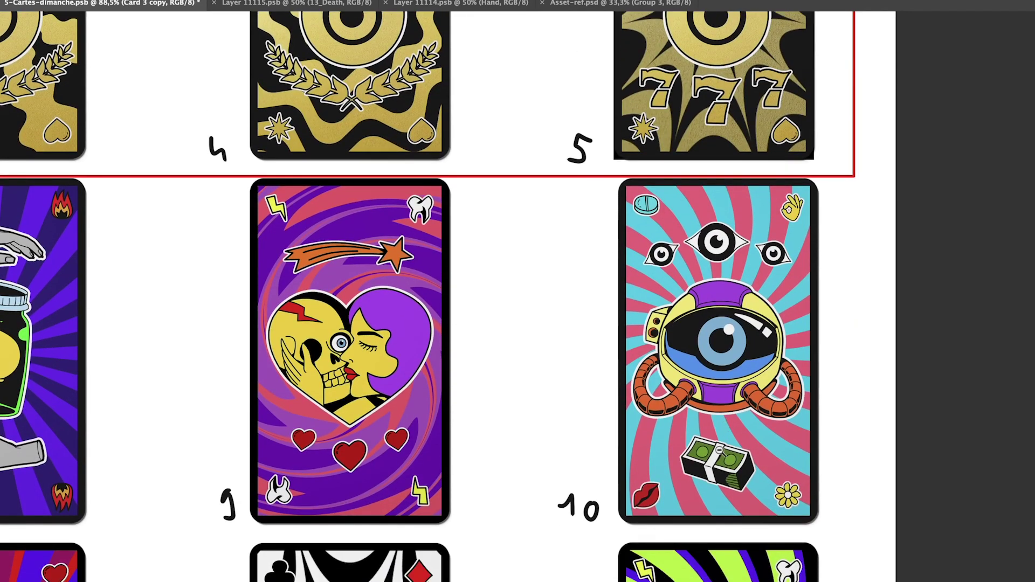
scroll(731, 421, "down", 1)
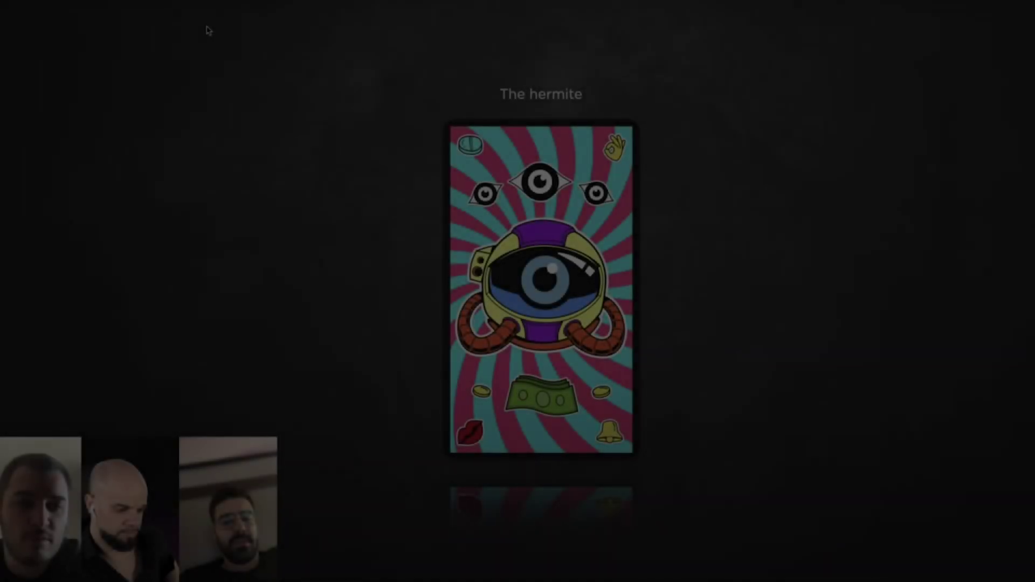
Rewind the card presentation five seconds
key("Left")
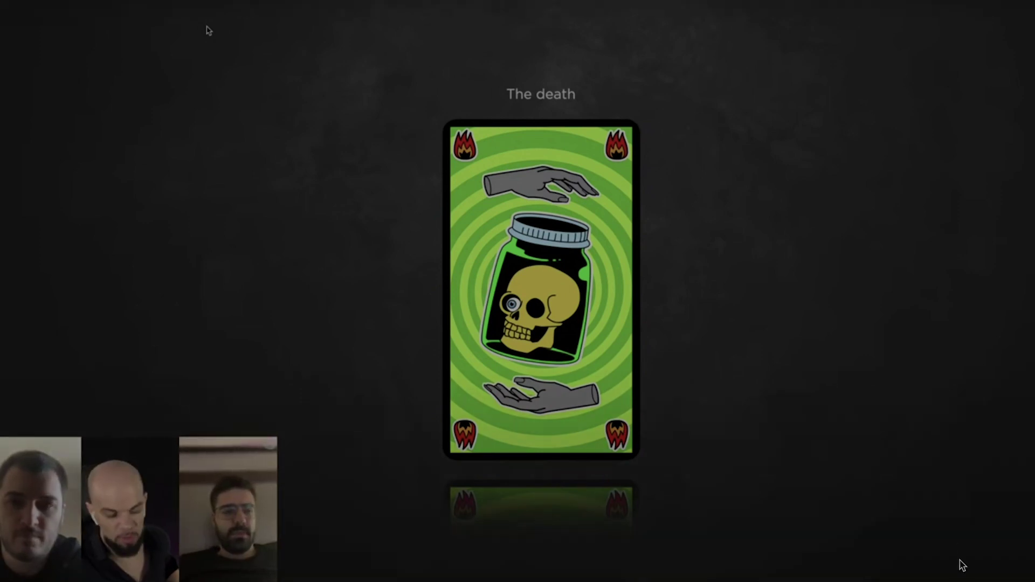
Advance the presentation past The death card to the card backs
key("Right")
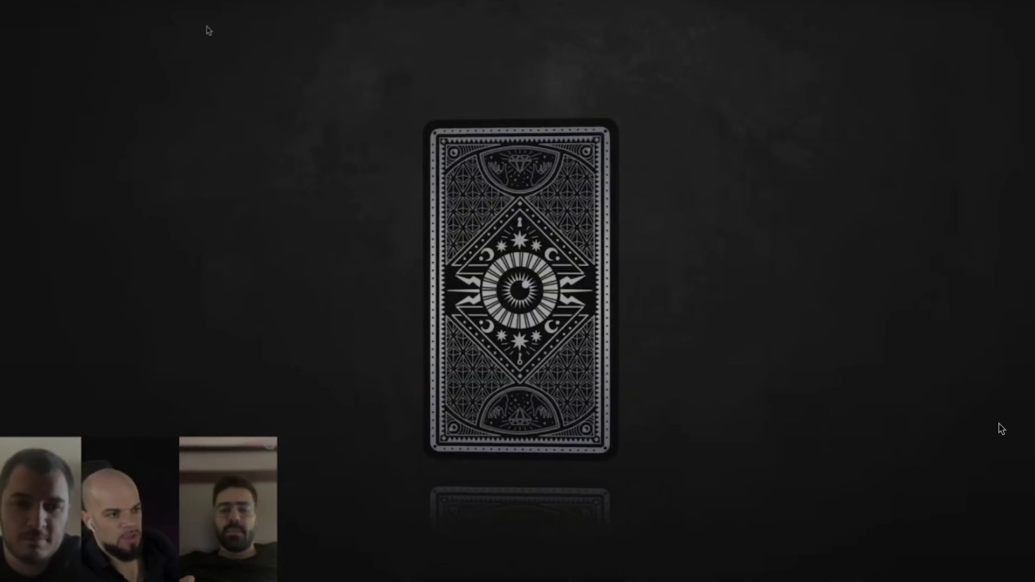
key("Right")
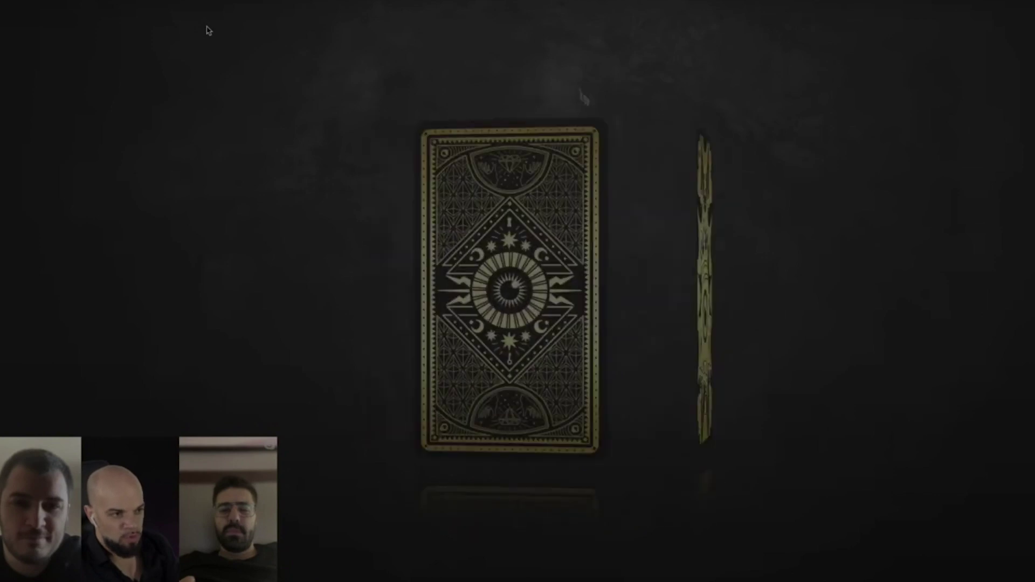